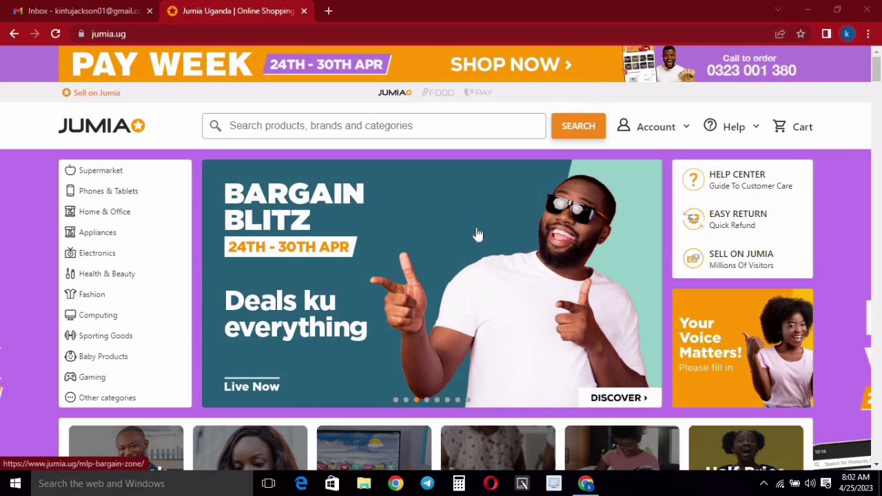
- Browse the jumia.ug home page deals down to the footer and follow Sell on Jumia
scroll(486, 241, down, 2)
scroll(490, 269, down, 3)
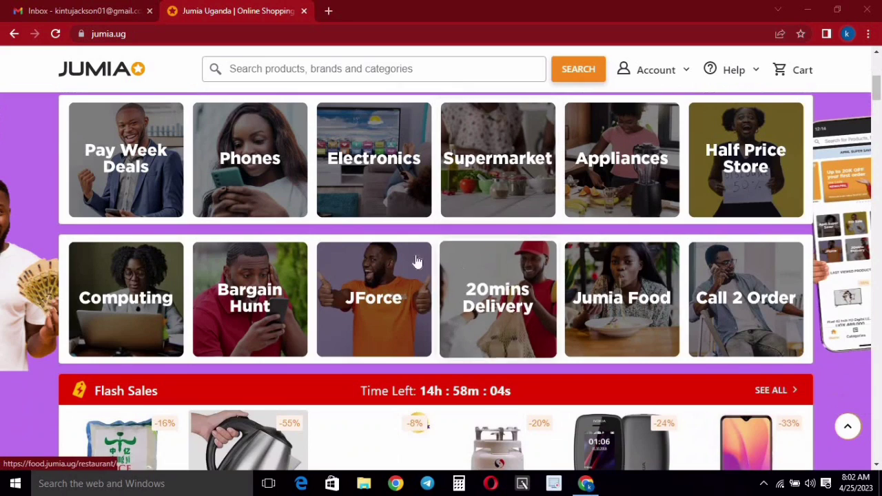
scroll(506, 349, up, 1)
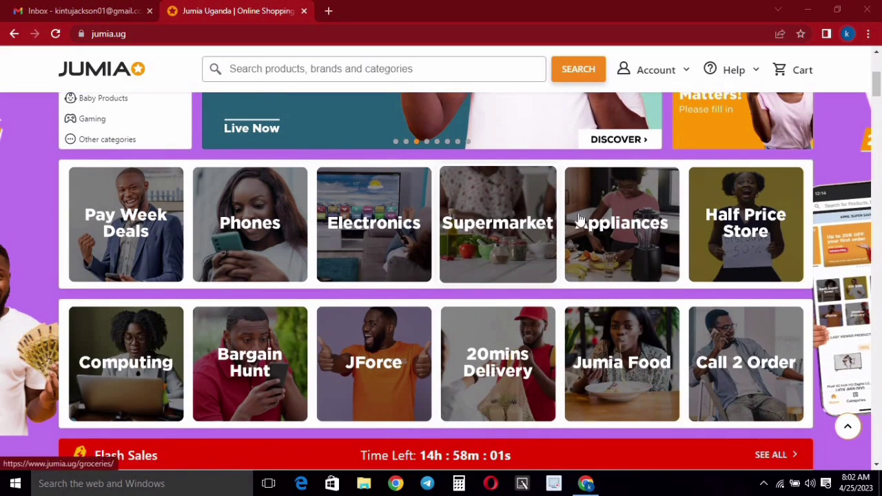
scroll(591, 230, down, 6)
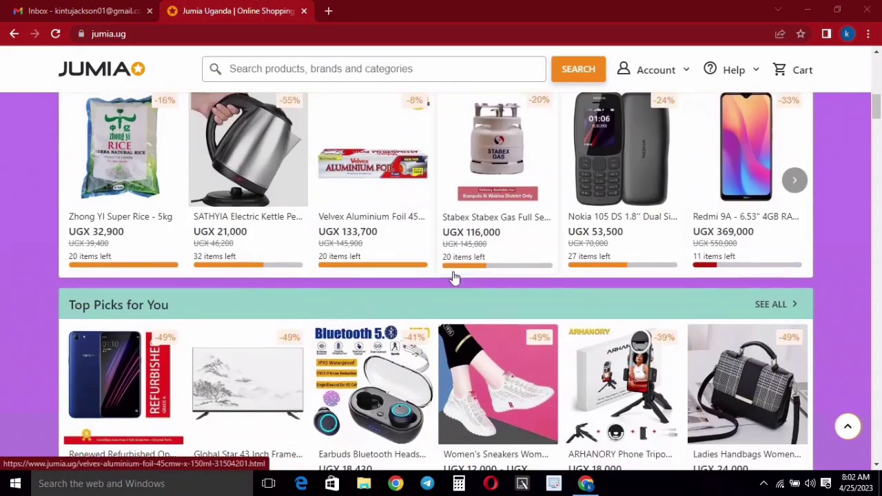
scroll(455, 207, down, 5)
scroll(359, 207, up, 2)
scroll(352, 207, down, 1)
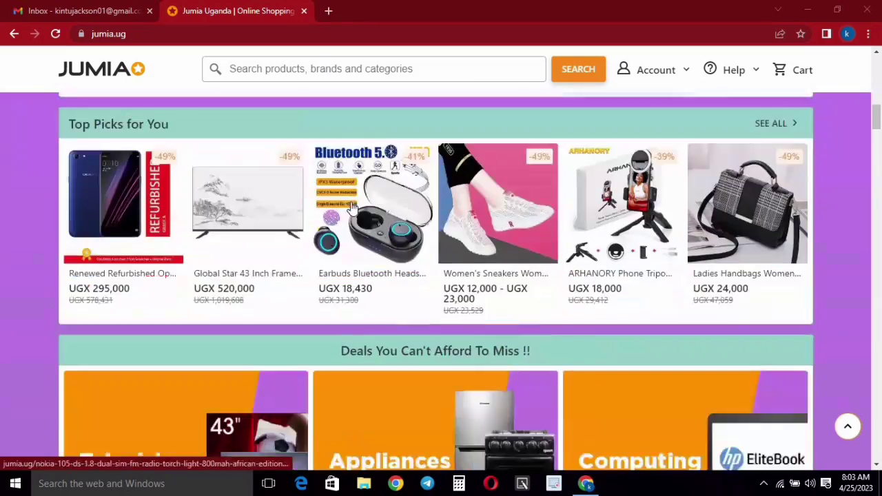
scroll(351, 207, down, 15)
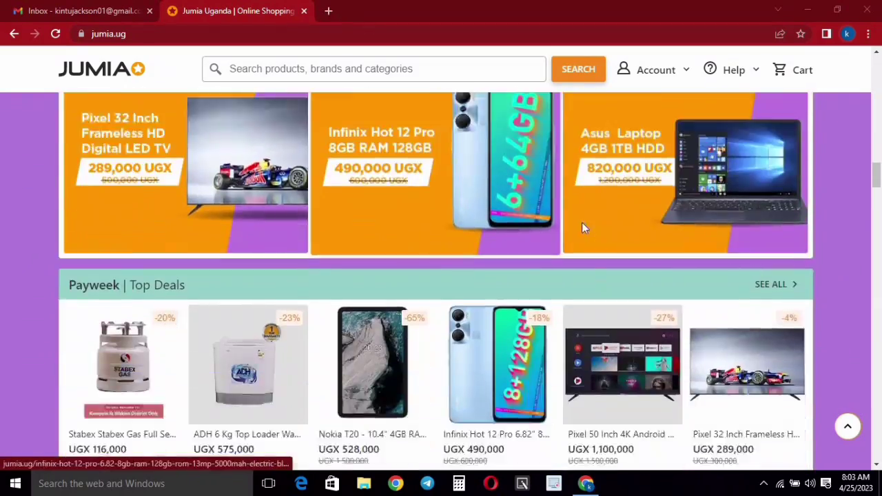
scroll(581, 222, down, 3)
scroll(583, 223, up, 6)
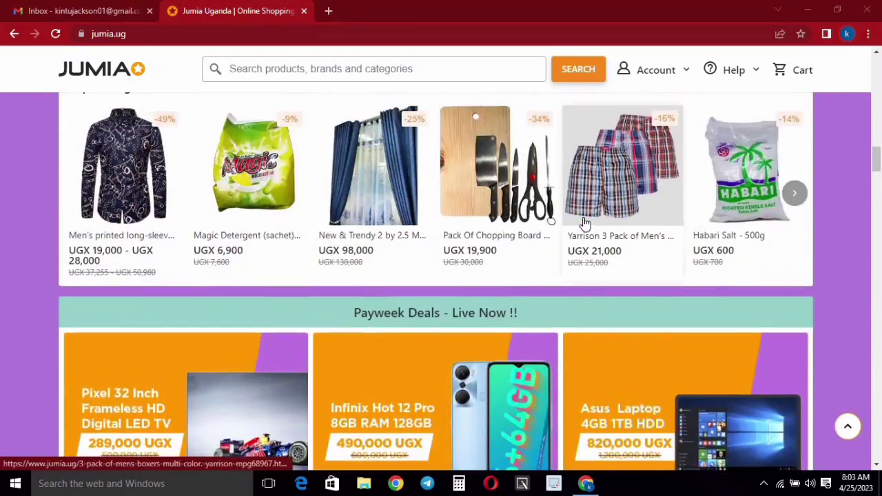
scroll(583, 224, up, 9)
scroll(584, 227, up, 5)
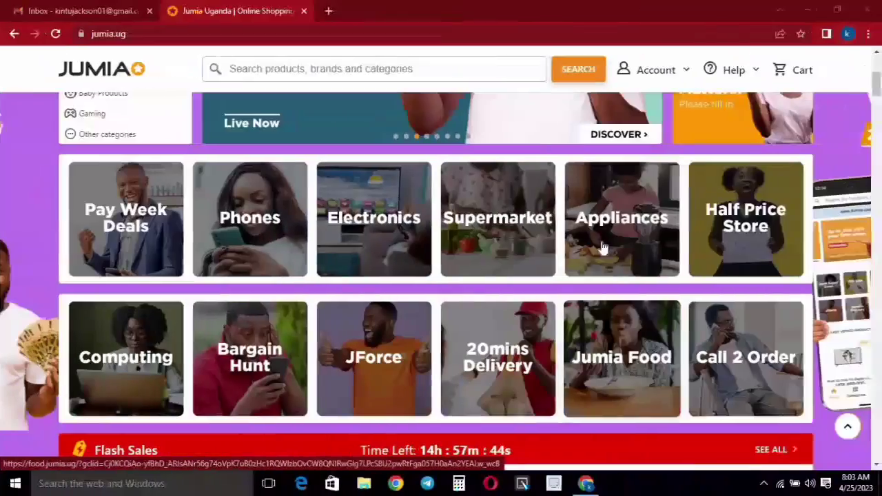
scroll(587, 238, up, 3)
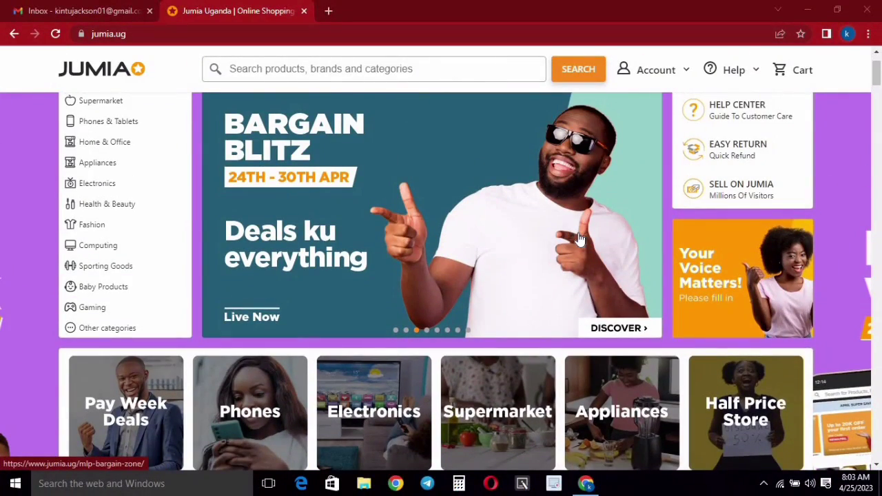
scroll(581, 241, down, 20)
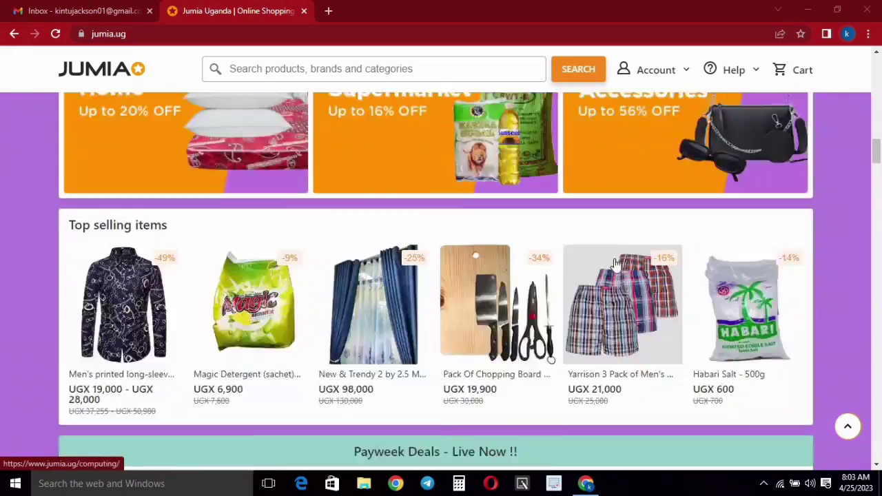
scroll(591, 285, down, 20)
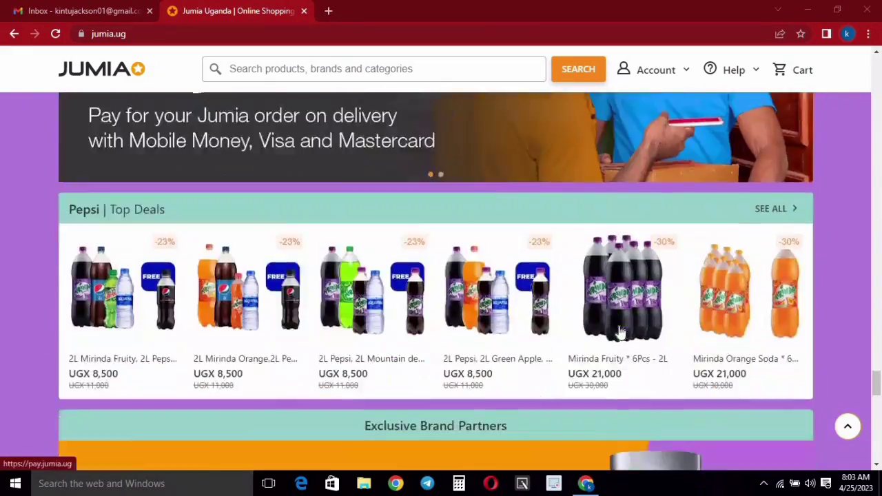
scroll(462, 240, up, 2)
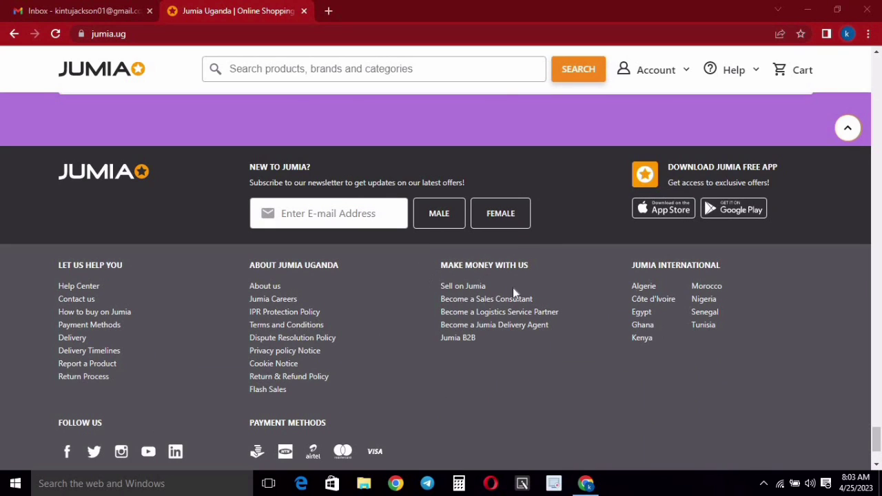
click(459, 287)
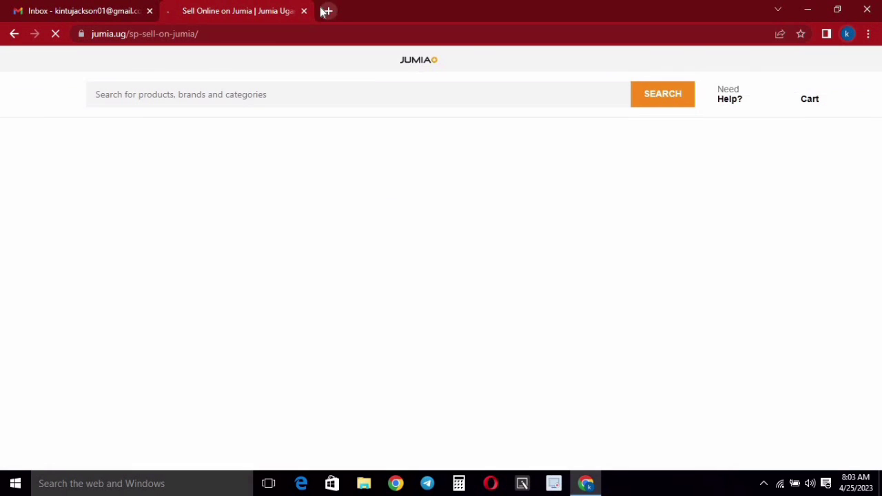
- Google 'sell on jumia' in a new tab and open the 'Sell Online on Jumia - Kampala' result
click(328, 11)
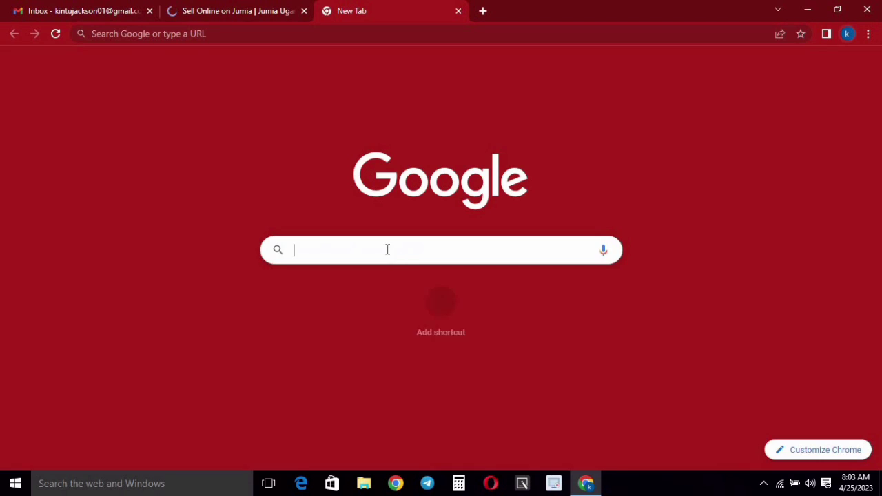
click(387, 249)
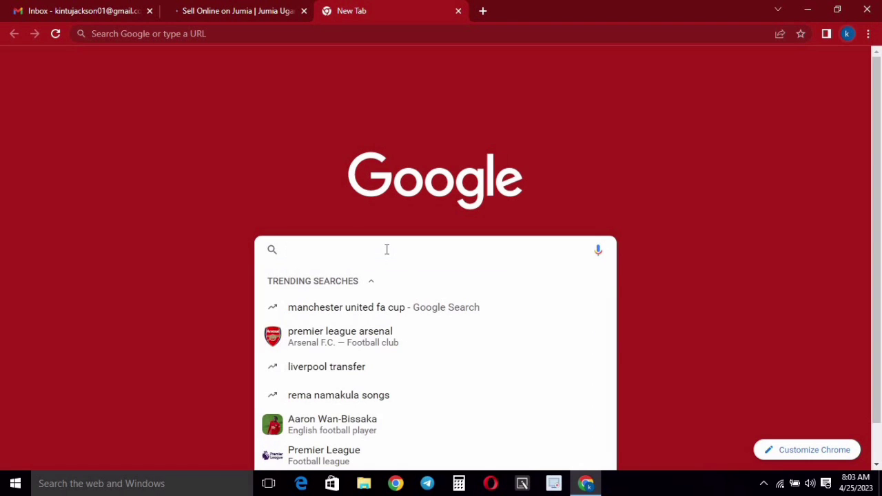
text(sell)
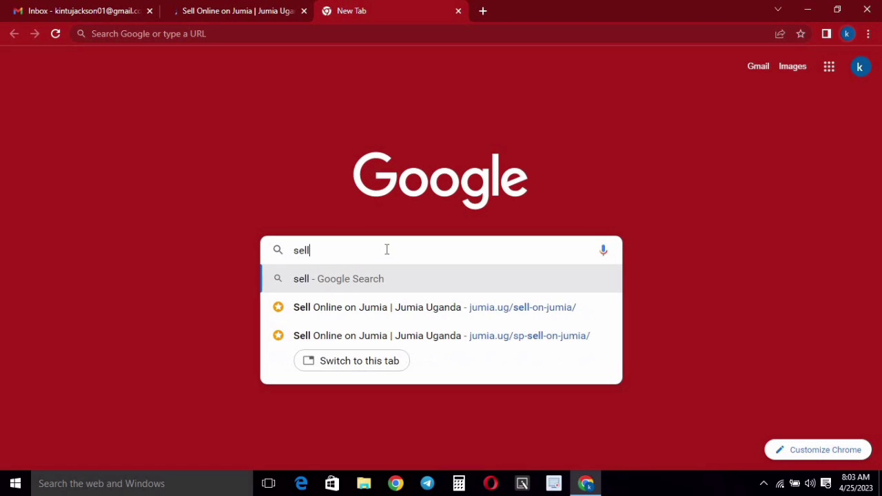
text( on jum)
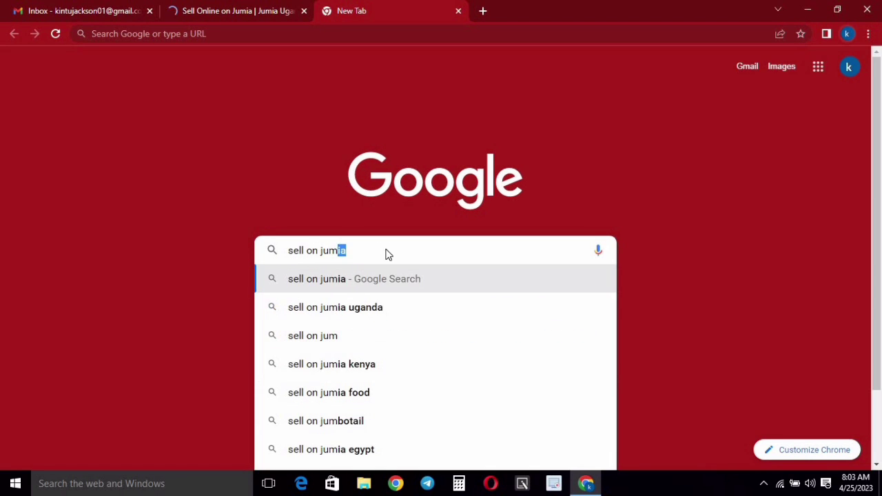
text(ia)
key(Return)
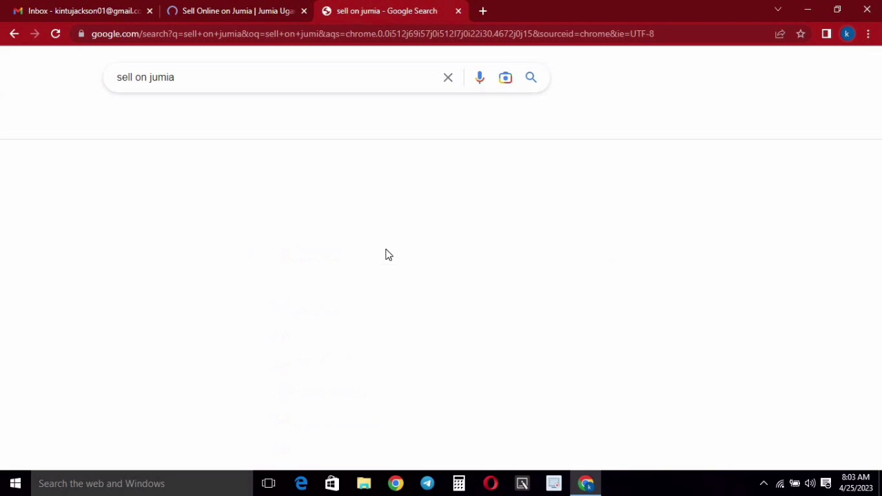
scroll(386, 138, down, 1)
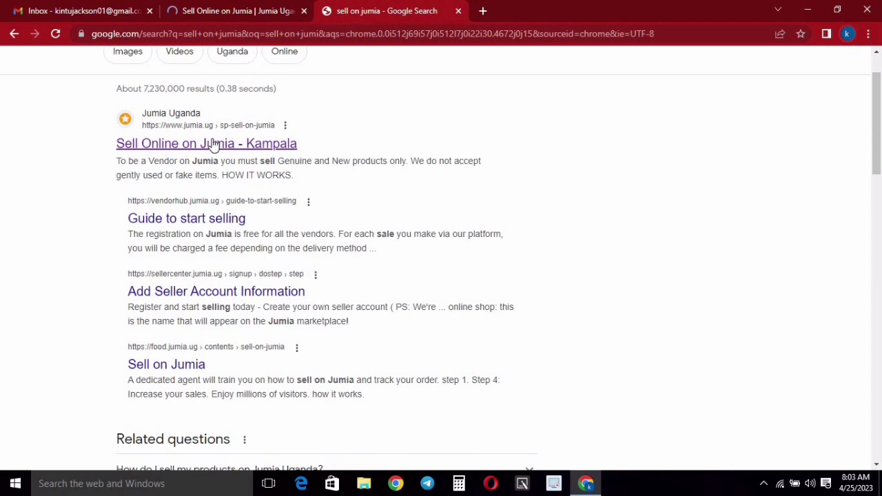
click(186, 147)
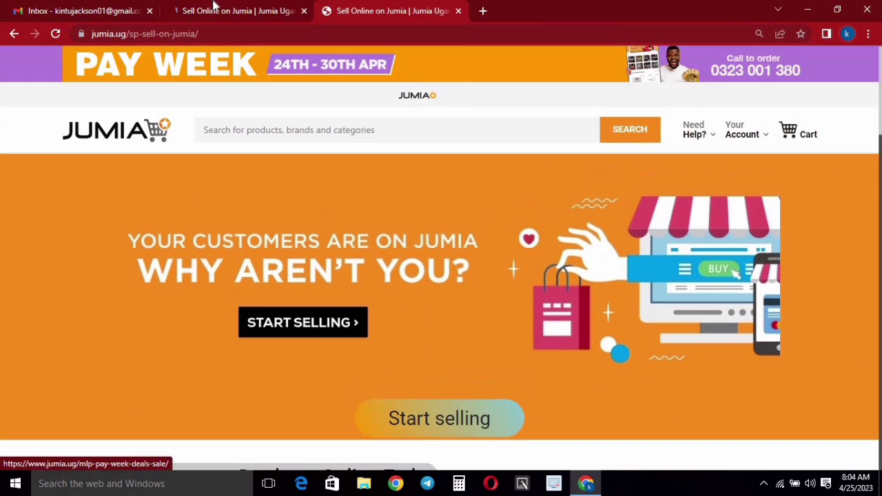
- Close the duplicate Sell on Jumia tab
click(214, 8)
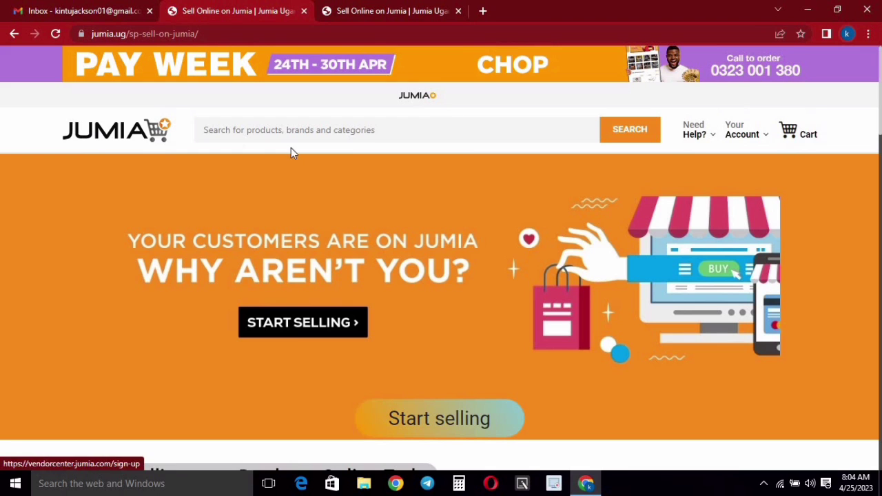
scroll(524, 278, down, 1)
scroll(736, 274, up, 1)
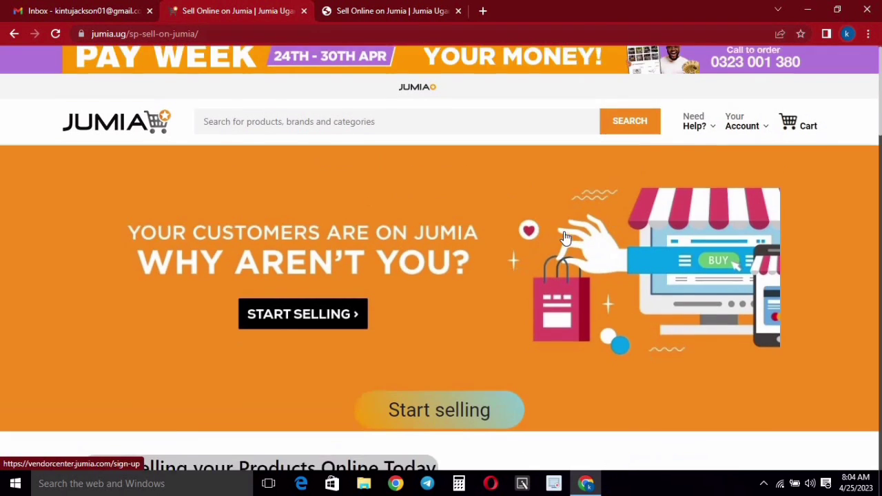
scroll(451, 256, down, 3)
scroll(451, 255, up, 3)
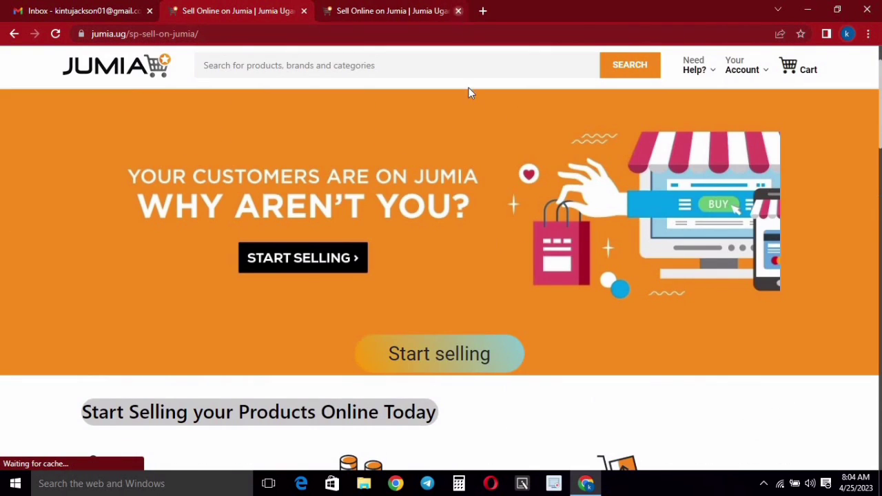
key(ctrl+w)
- Start selling from the seller page to reach the Vendor Center sign-up
scroll(478, 115, down, 2)
scroll(476, 115, up, 3)
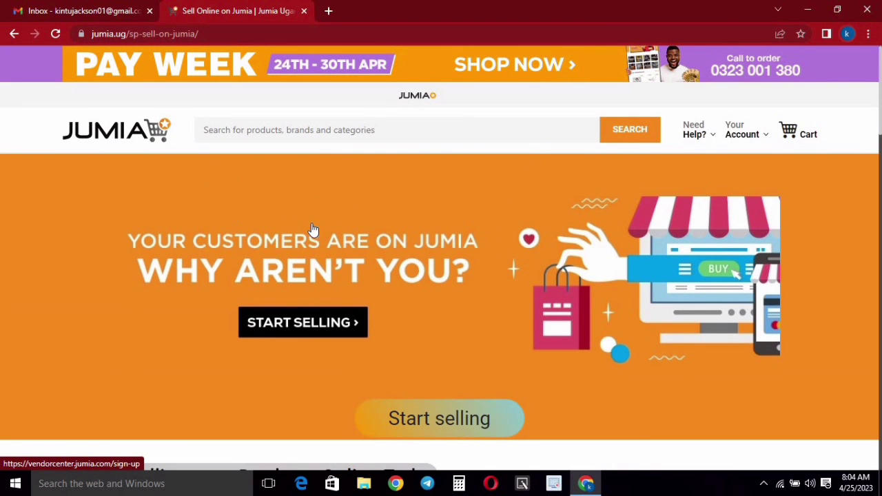
scroll(473, 289, down, 2)
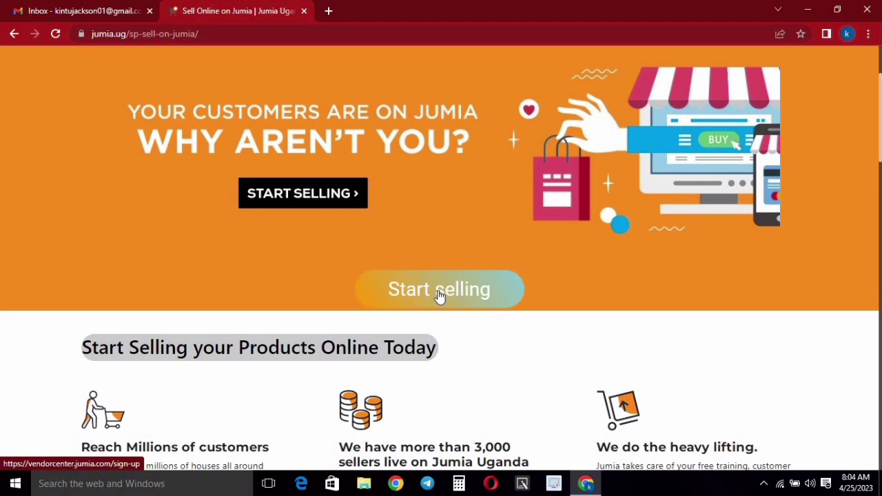
click(502, 298)
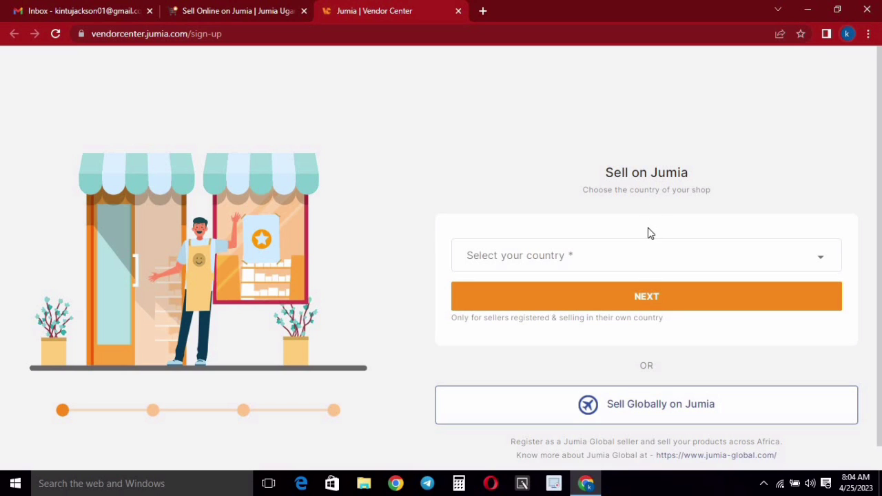
- Choose Uganda as the shop's country and continue to account setup
scroll(641, 193, down, 1)
click(608, 241)
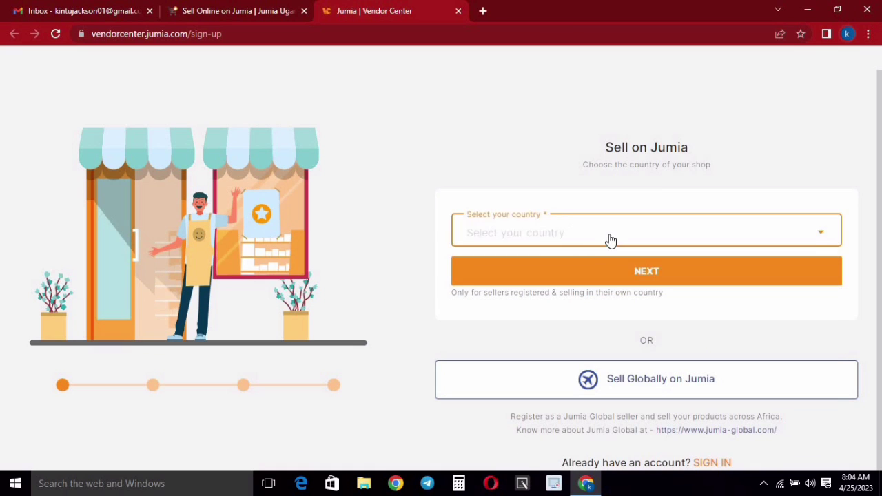
scroll(578, 307, down, 5)
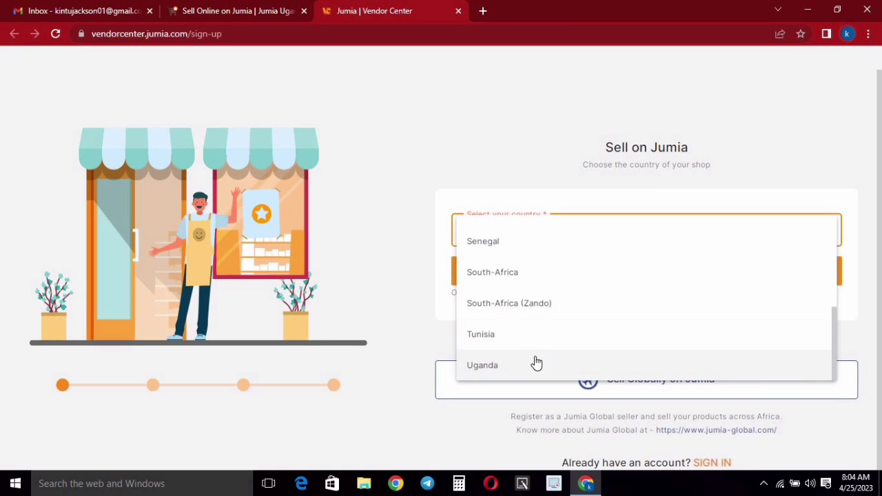
click(496, 368)
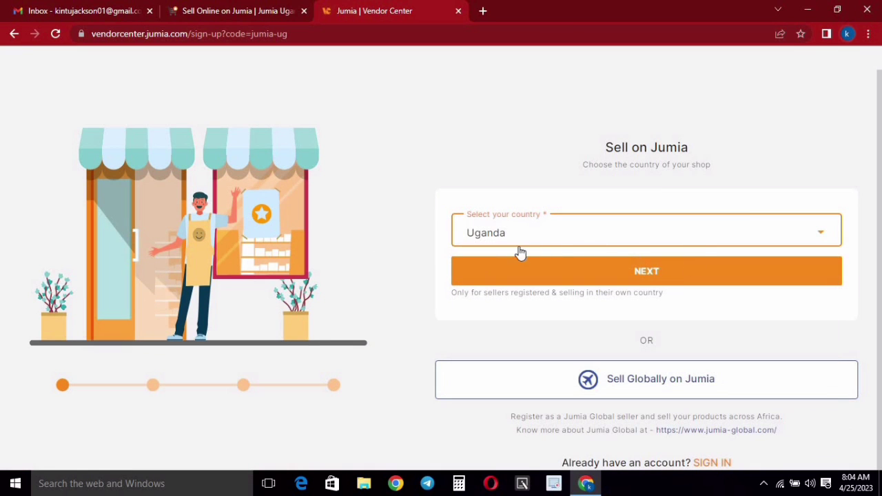
click(637, 277)
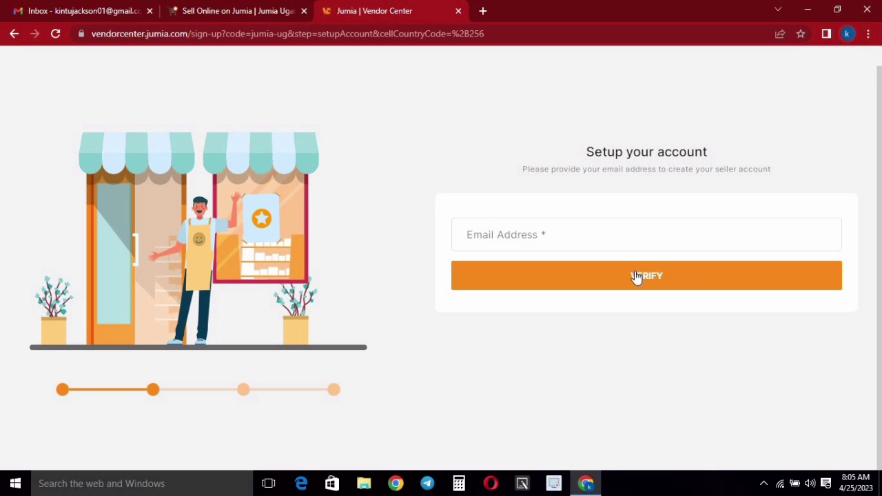
- Copy the account e-mail address from Gmail's Google account panel
click(514, 237)
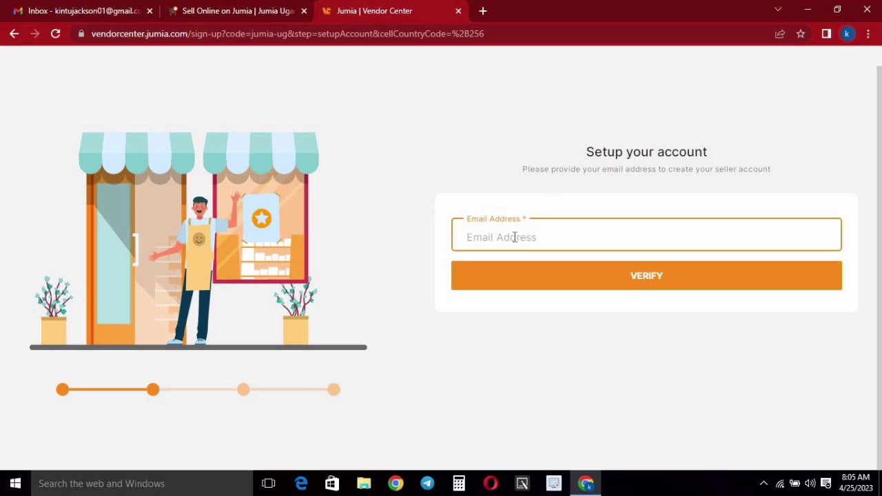
click(35, 6)
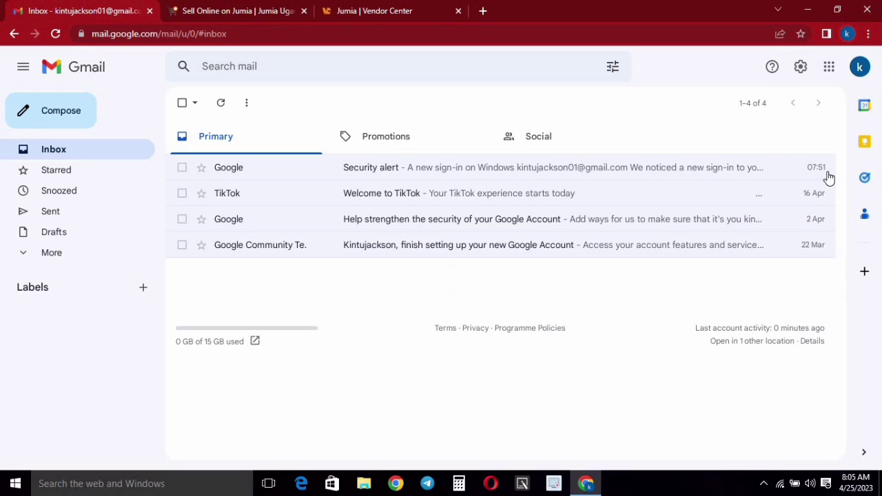
click(859, 67)
drag(708, 129, 697, 132)
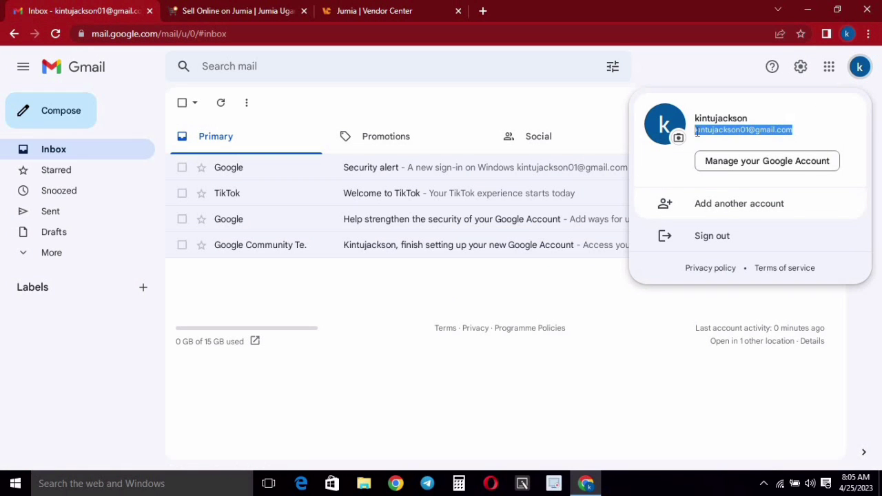
right_click(702, 137)
click(712, 143)
- Paste the e-mail into the setup form, submit it for verification, and return to Gmail
click(267, 9)
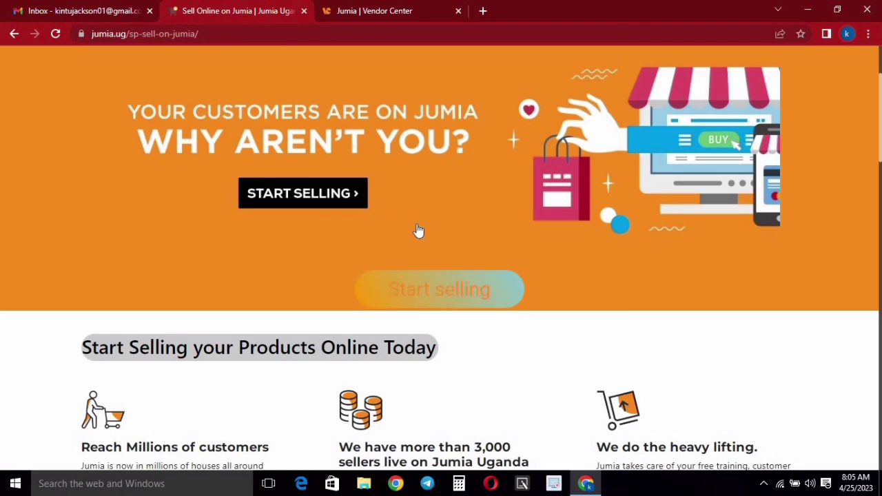
click(354, 9)
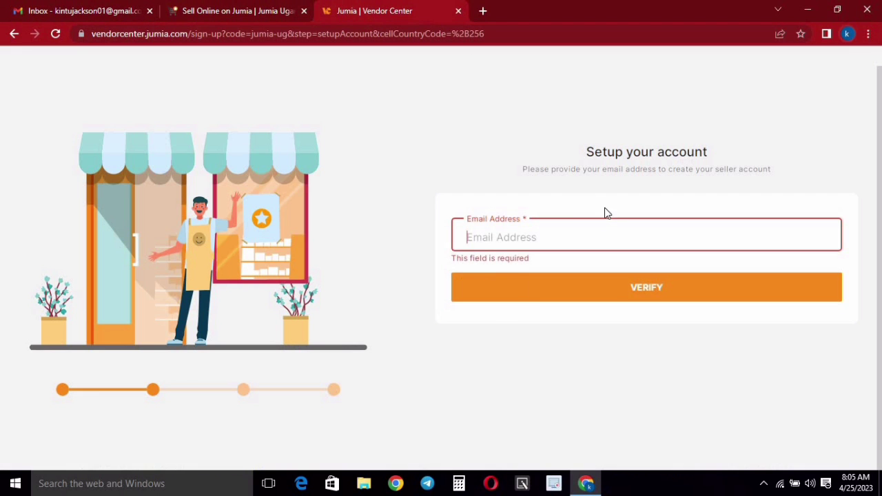
right_click(526, 238)
click(576, 313)
click(640, 277)
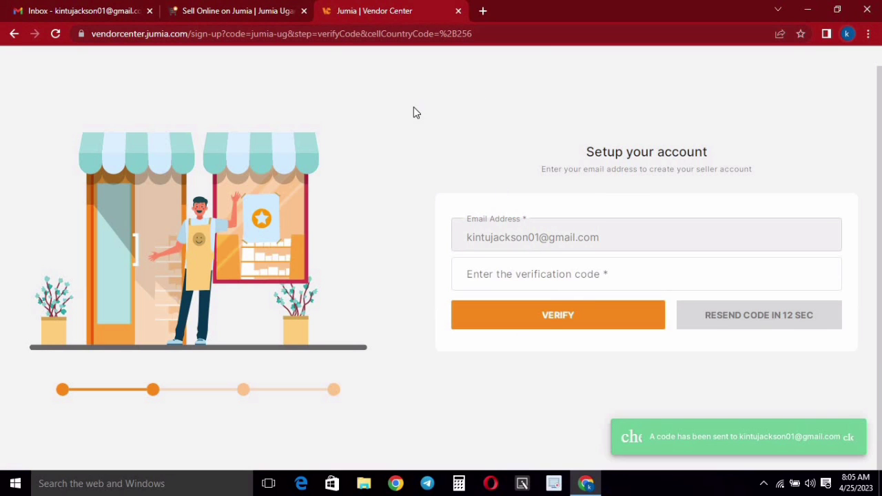
click(613, 276)
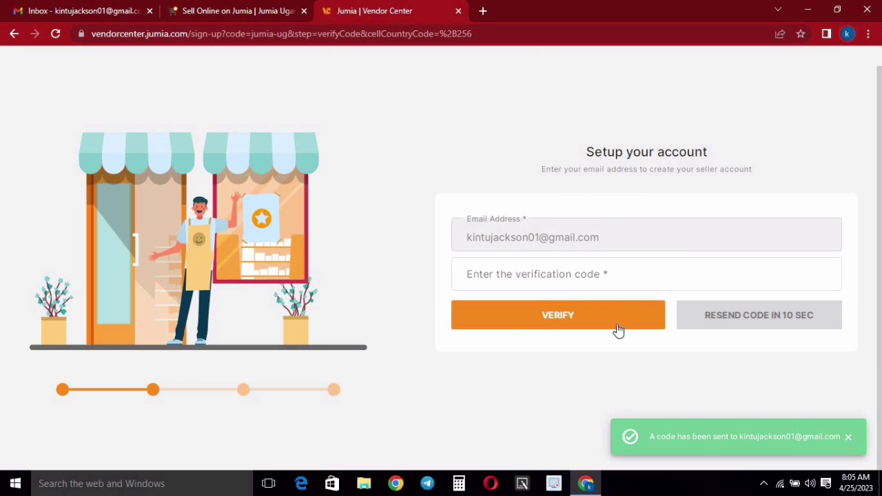
click(76, 10)
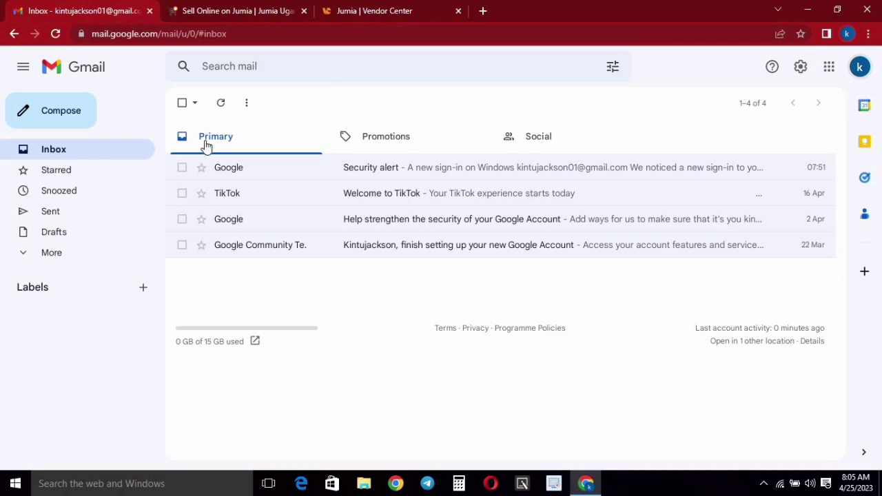
- Copy the registration code from the Jumia Vendor Center email under Promotions, back to the verification form
click(222, 104)
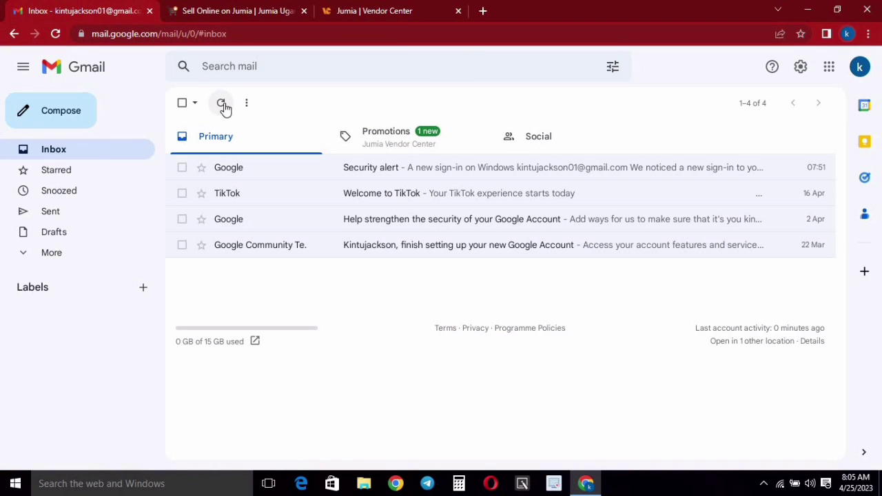
click(396, 141)
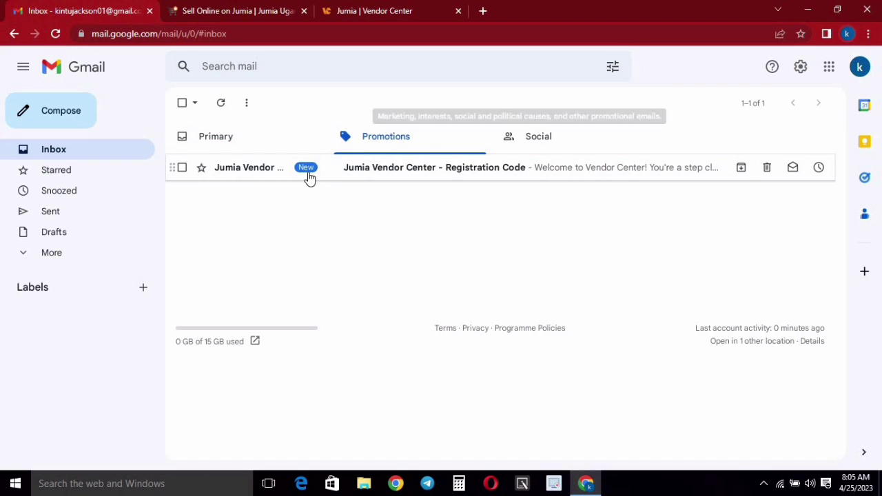
click(343, 173)
scroll(552, 207, down, 2)
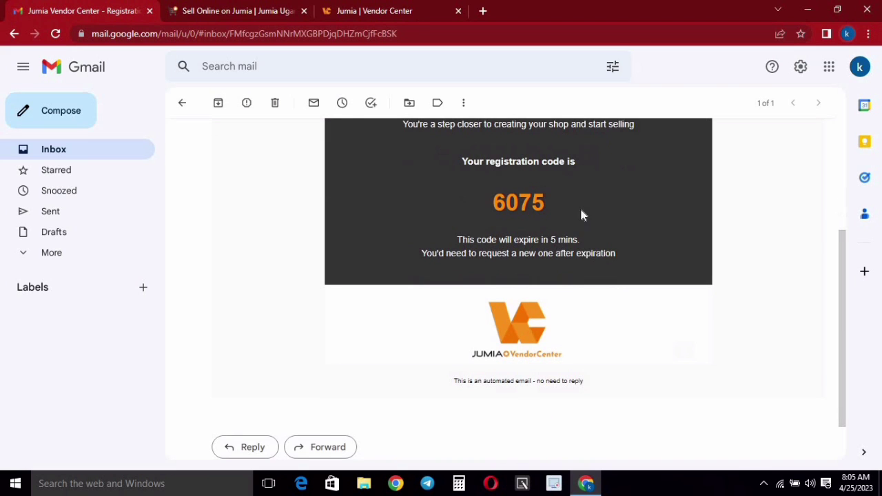
drag(581, 210, 465, 204)
right_click(517, 203)
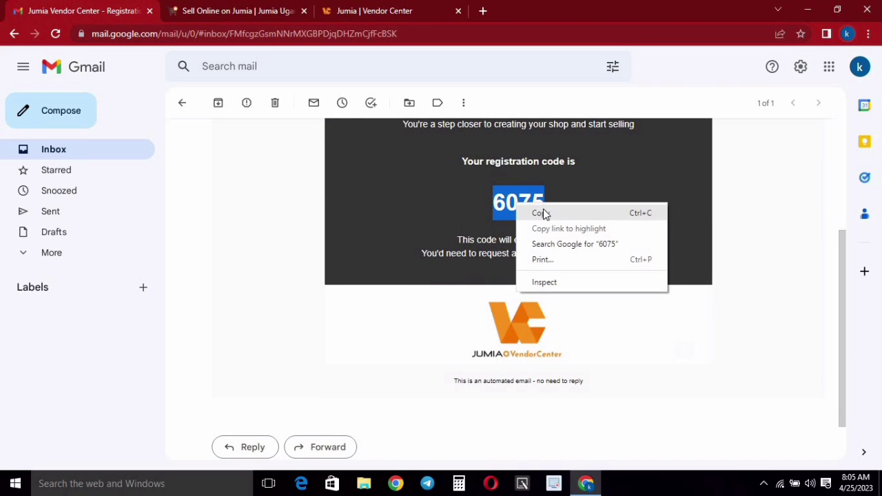
click(541, 213)
click(374, 11)
click(510, 276)
- Paste the registration code and verify the e-mail address
right_click(517, 273)
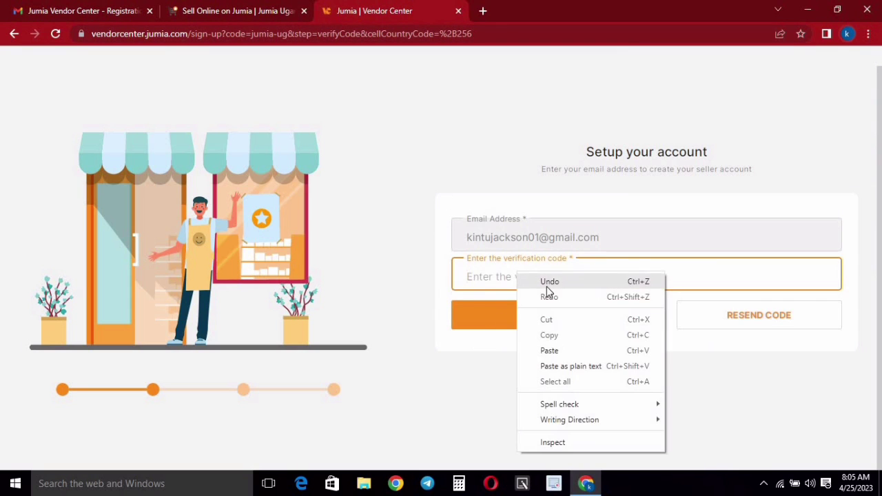
click(563, 350)
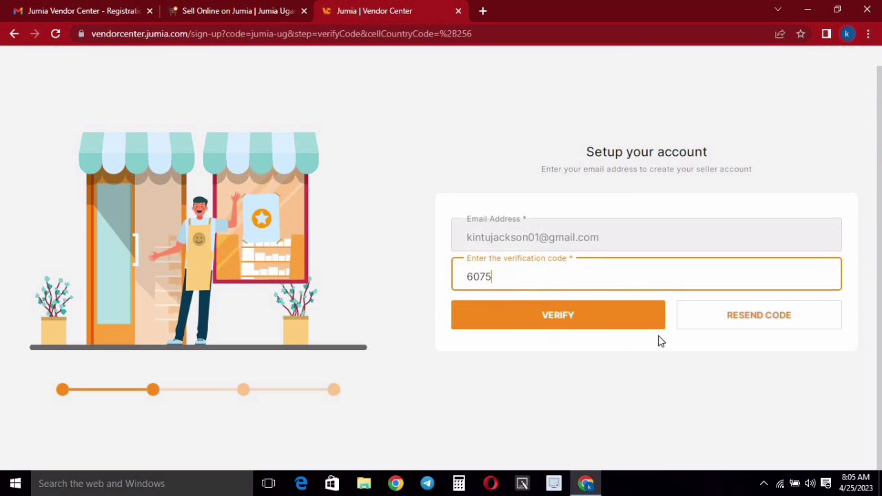
click(560, 324)
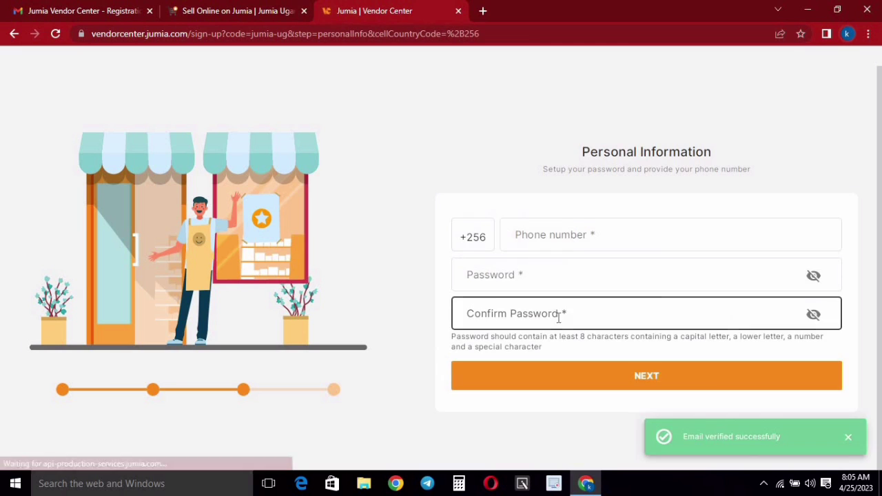
- Enter the phone number without the leading 0, set and confirm the password, then continue
click(555, 233)
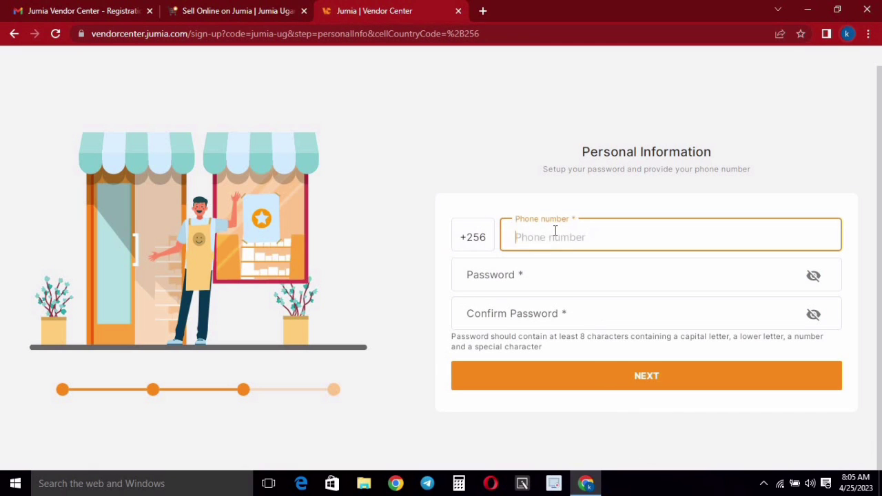
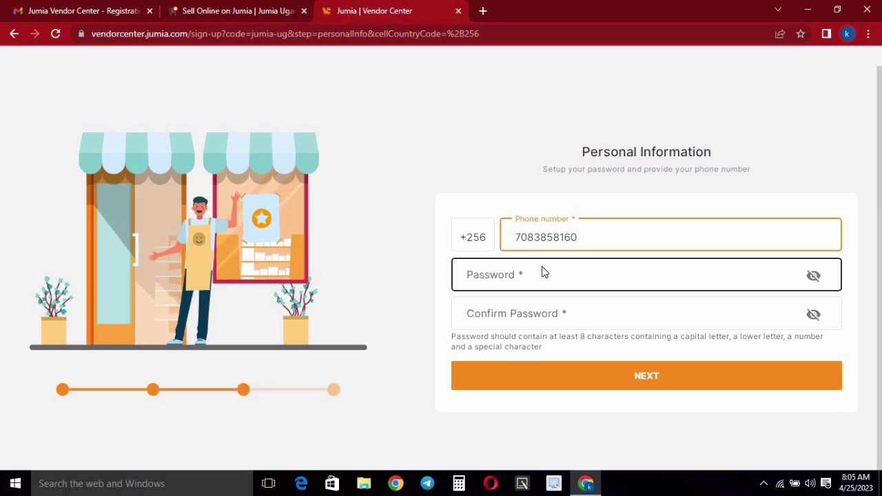
click(510, 277)
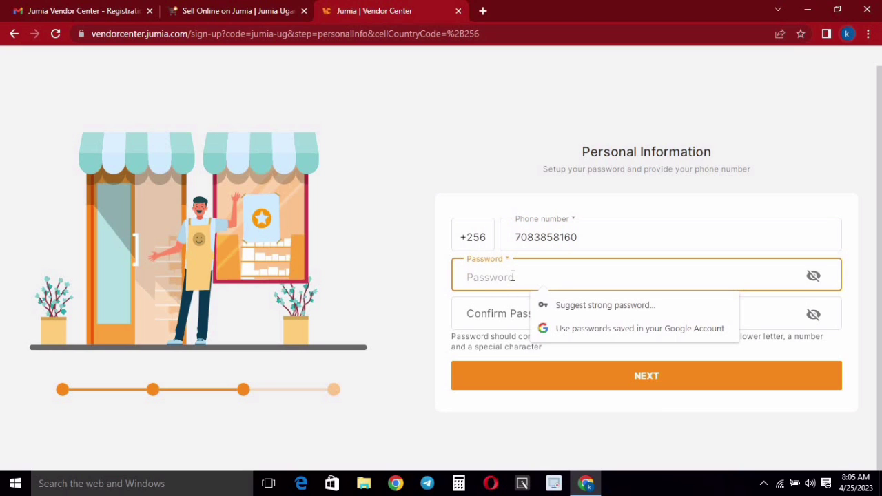
text(••••••••••••••)
click(490, 314)
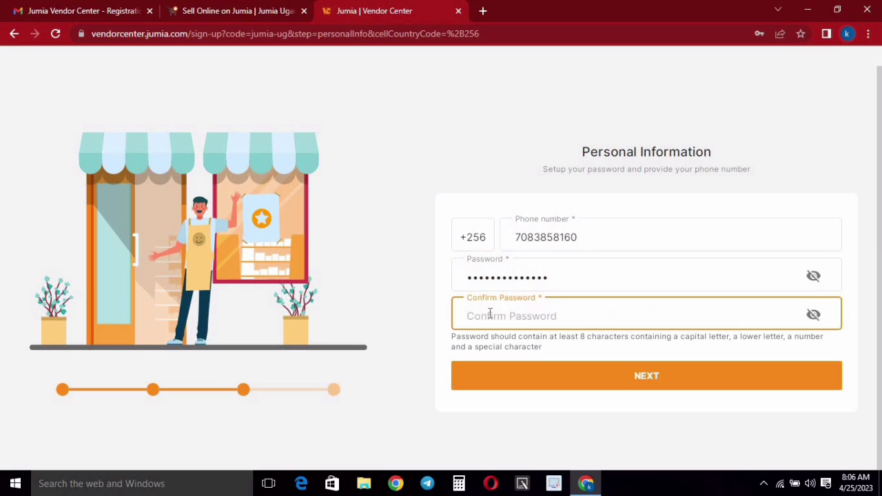
text(••••••••••••••)
click(589, 377)
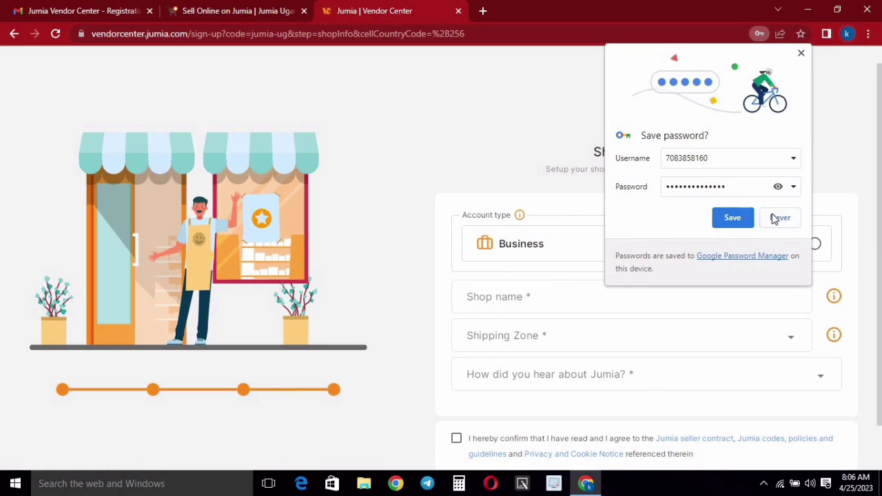
- Decline saving the password, register as Individual, and name the shop 'Newmoneymethods shop'
click(782, 218)
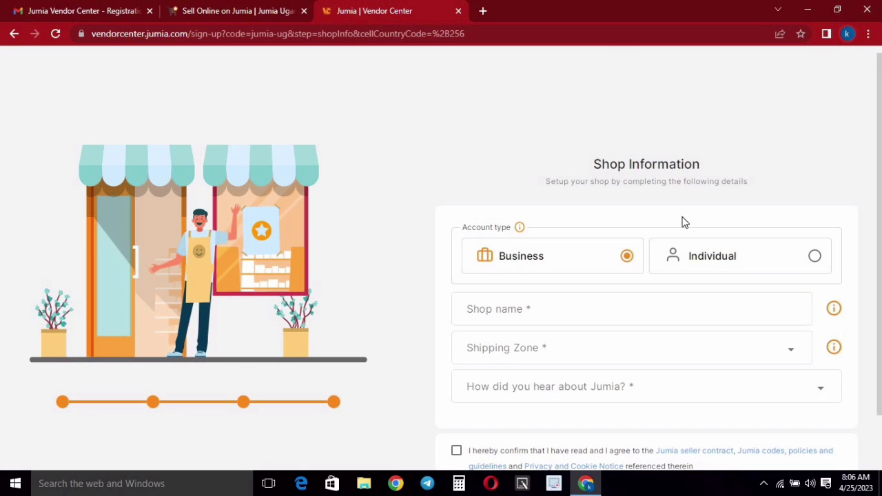
scroll(685, 222, down, 1)
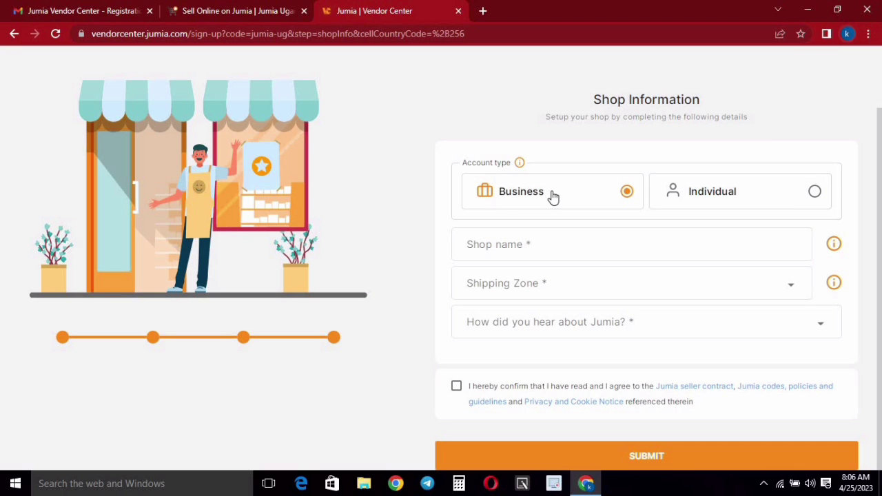
click(813, 194)
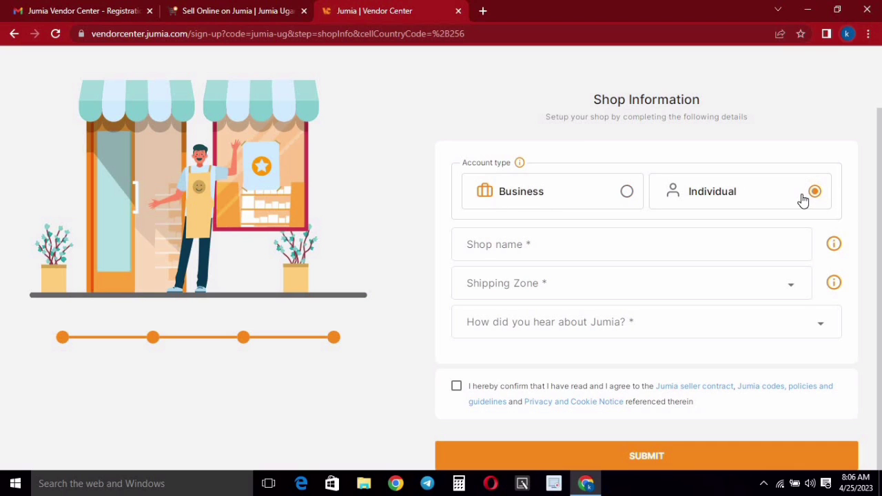
click(559, 240)
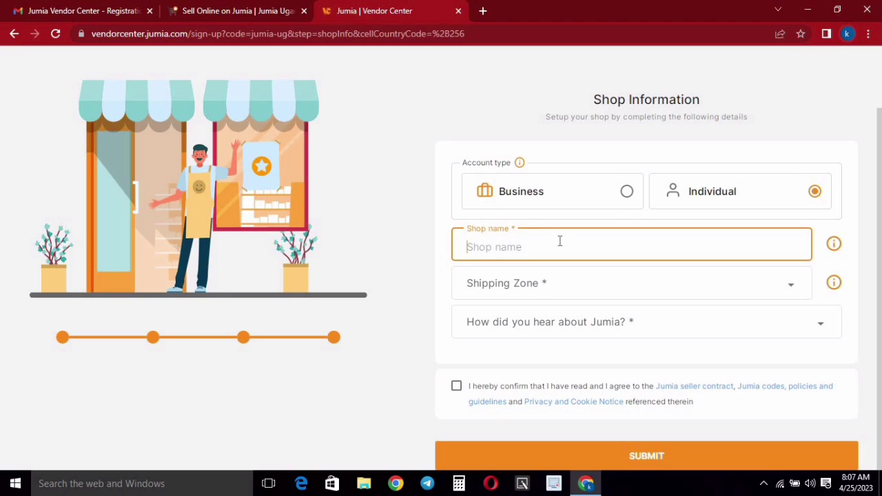
text(Newmoneymet)
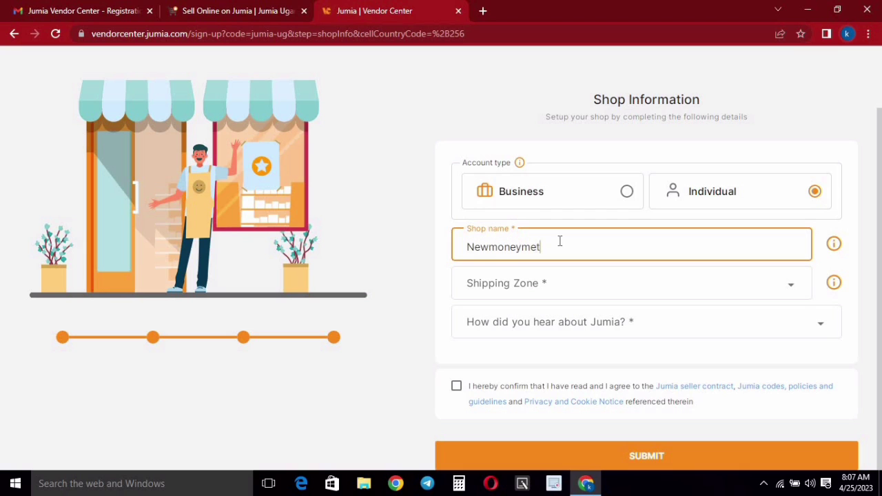
text(hods shop)
- Set shipping zone to Kampala, referral source to Social Media, and accept the seller terms
click(553, 288)
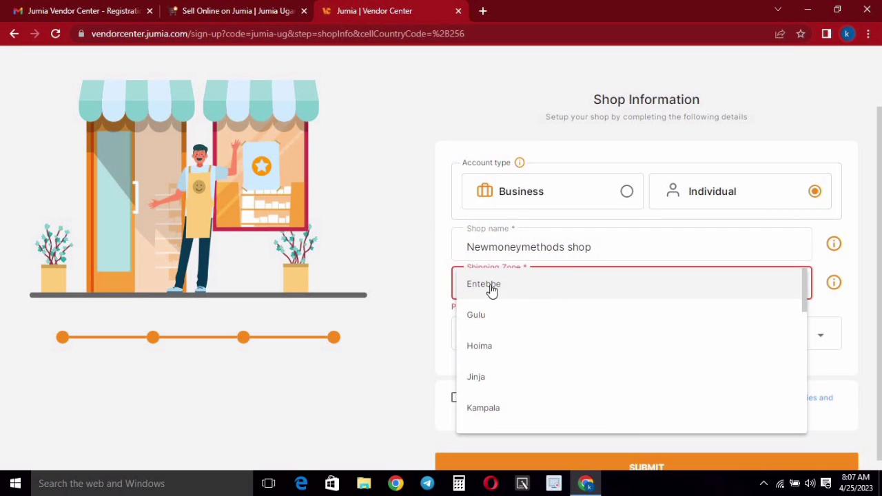
scroll(502, 400, down, 1)
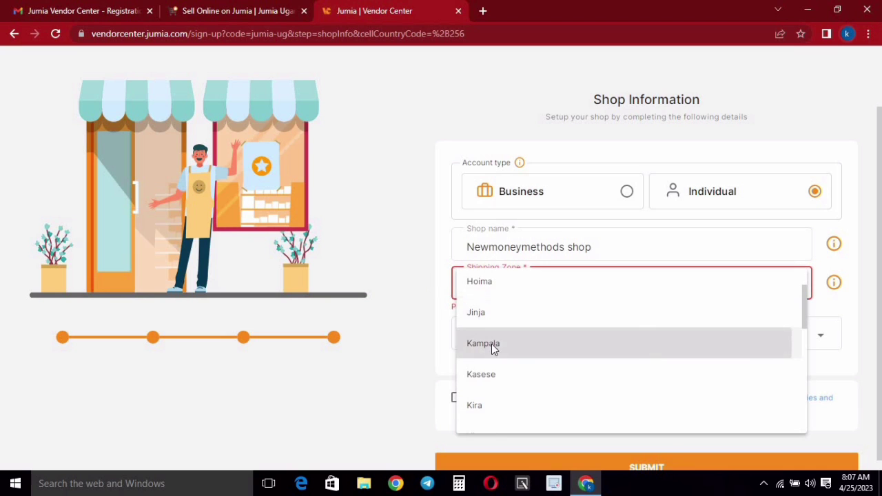
click(495, 348)
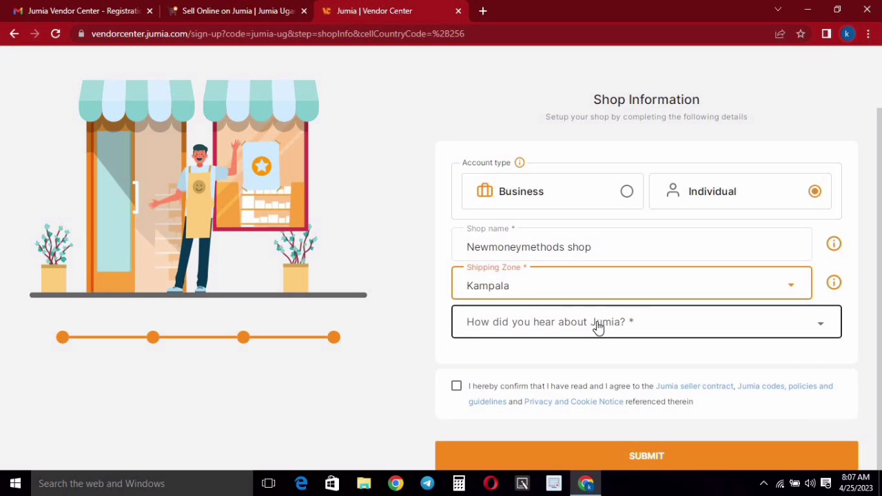
click(552, 328)
click(502, 271)
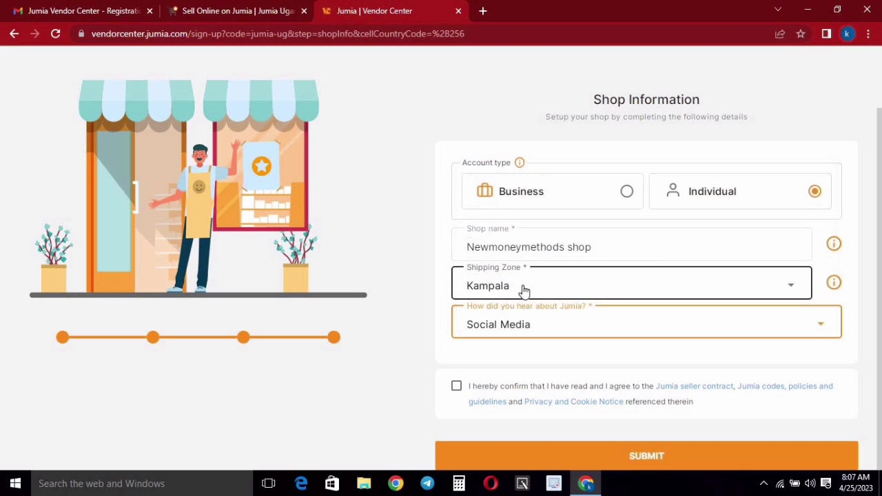
click(456, 388)
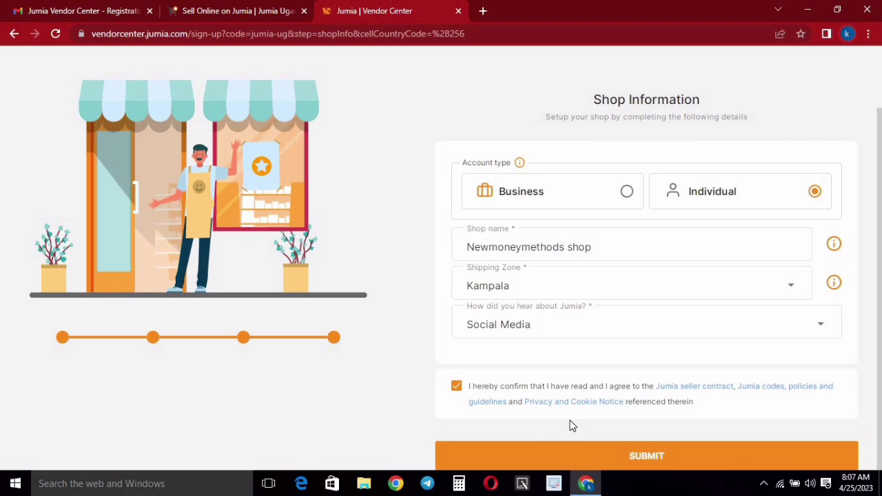
- Submit the shop registration and log in to Vendor Center with Remember me ticked
click(666, 457)
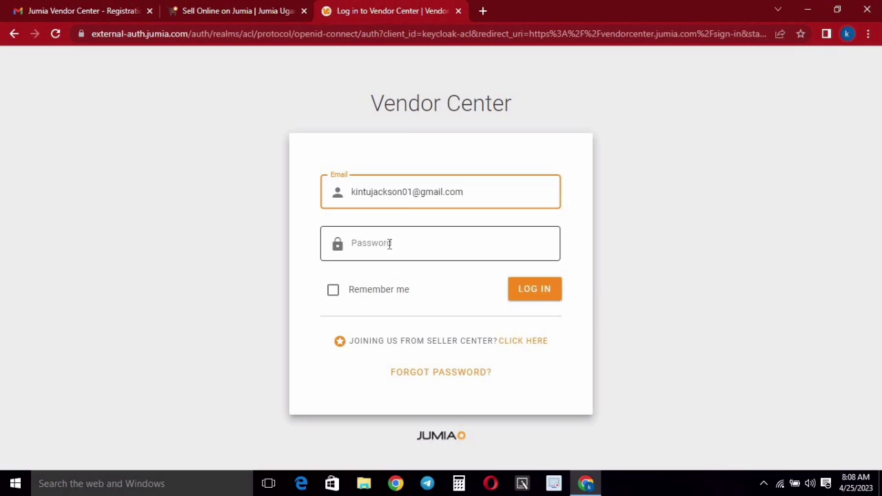
text(••••••••••••••)
click(332, 290)
click(534, 288)
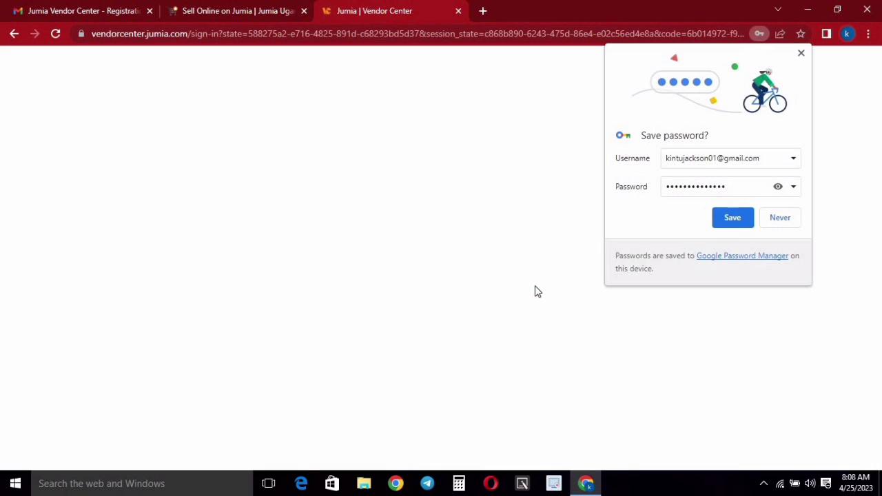
click(800, 217)
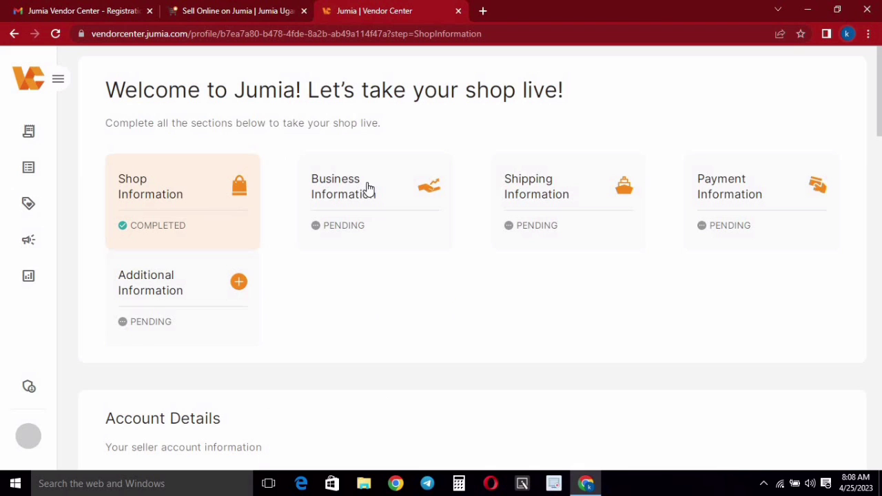
- Expand and collapse the sidebar, then open the Business Information card on the welcome checklist
click(58, 82)
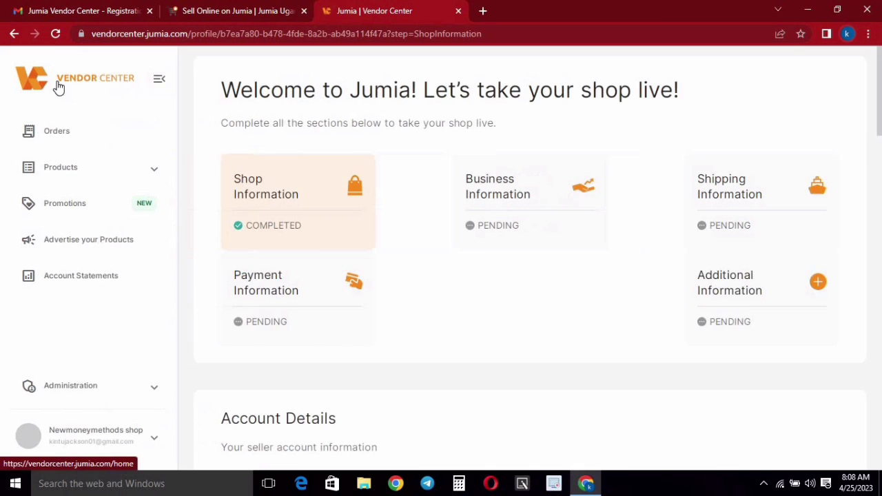
click(159, 79)
scroll(296, 172, down, 1)
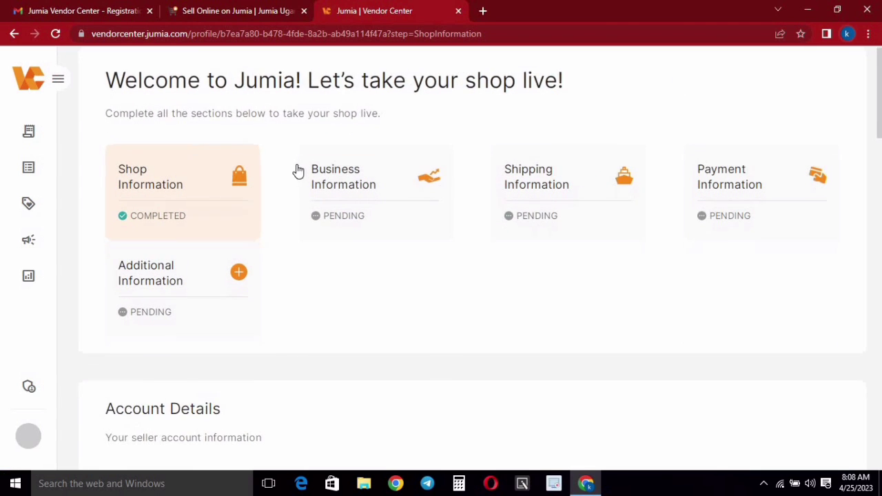
scroll(149, 140, up, 1)
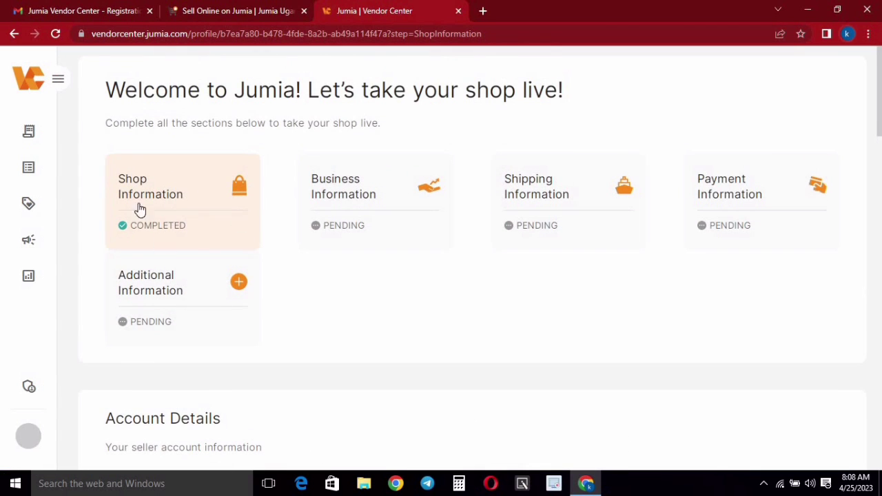
click(358, 184)
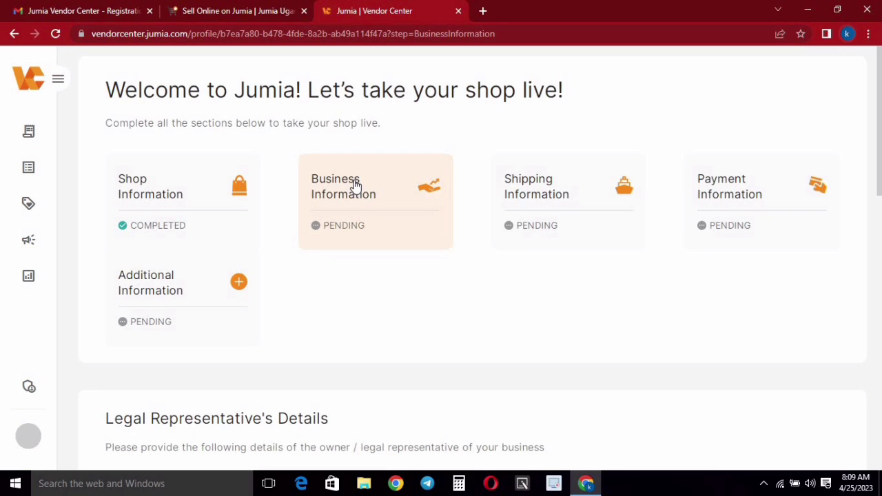
scroll(366, 180, down, 4)
scroll(221, 197, down, 1)
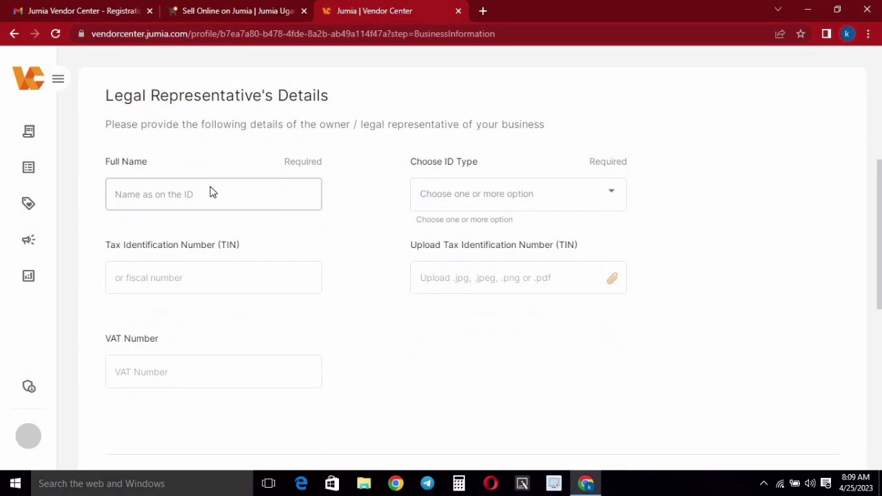
drag(149, 163, 101, 166)
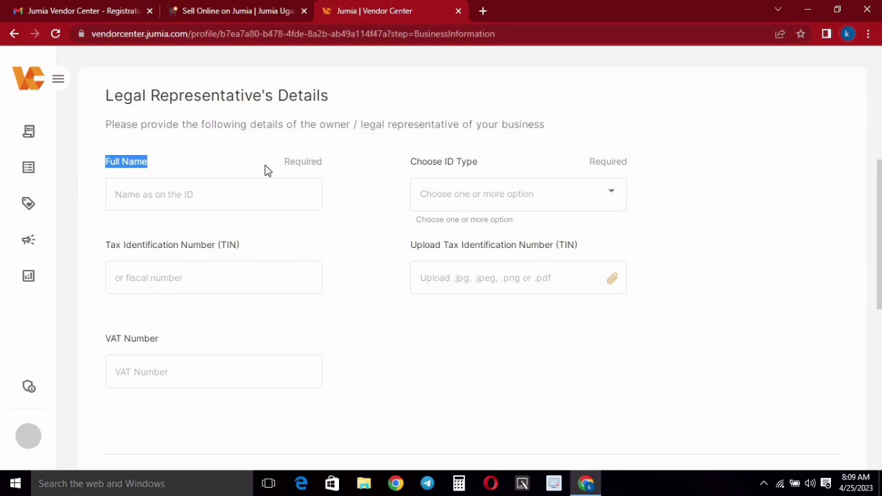
triple_click(502, 167)
click(512, 171)
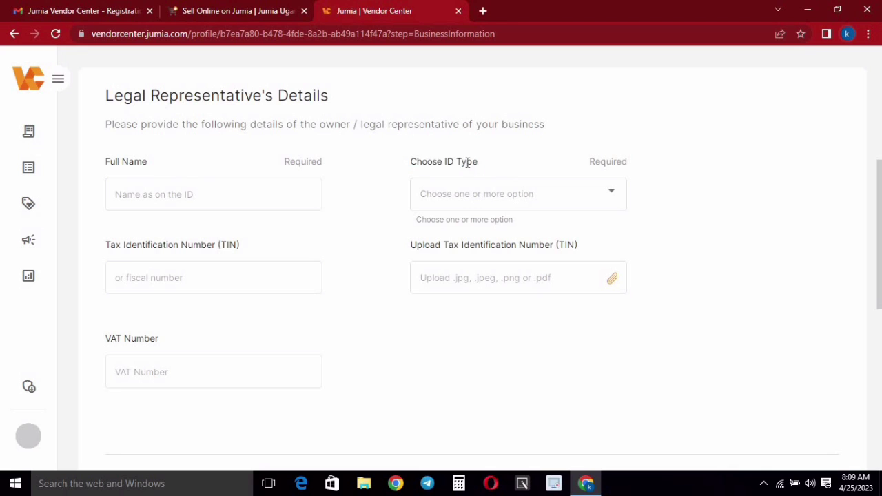
triple_click(504, 159)
click(504, 193)
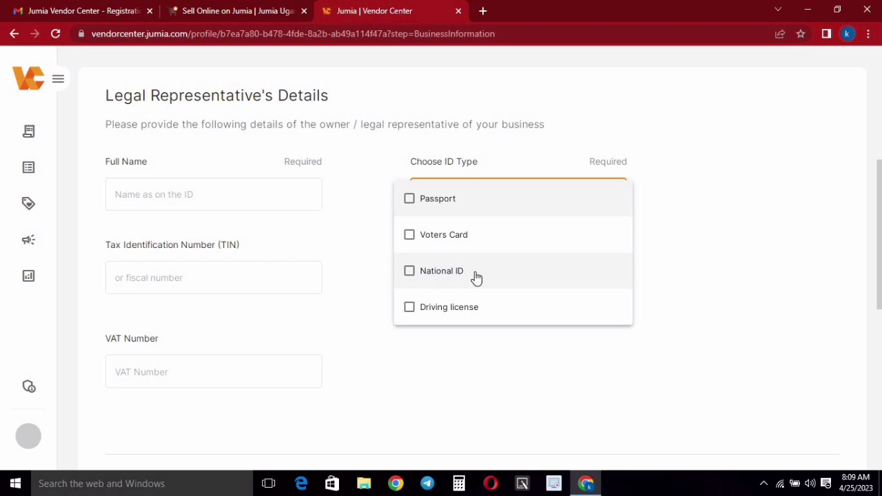
click(508, 166)
scroll(636, 257, up, 1)
scroll(501, 205, down, 1)
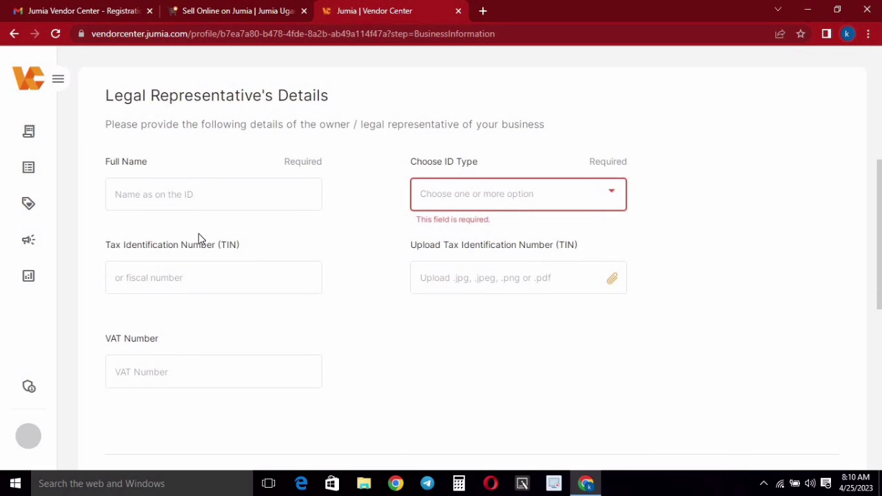
scroll(199, 195, down, 1)
click(131, 211)
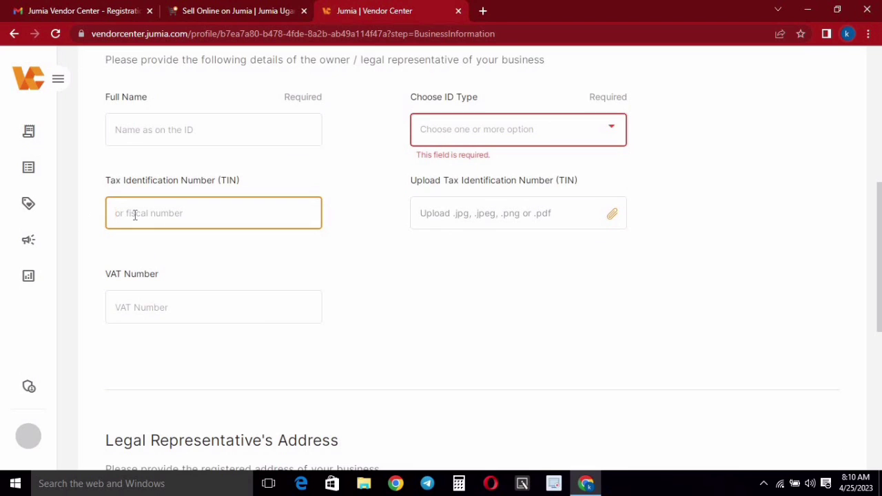
drag(406, 182, 611, 180)
click(610, 180)
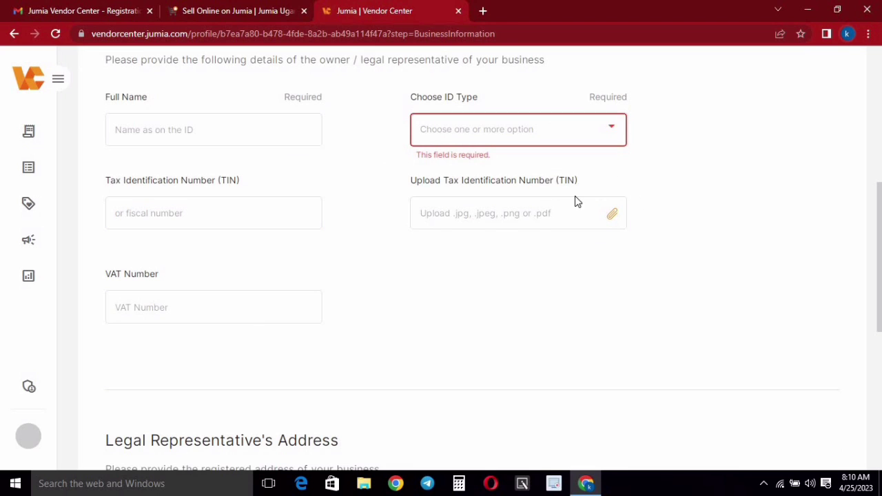
scroll(485, 252, down, 1)
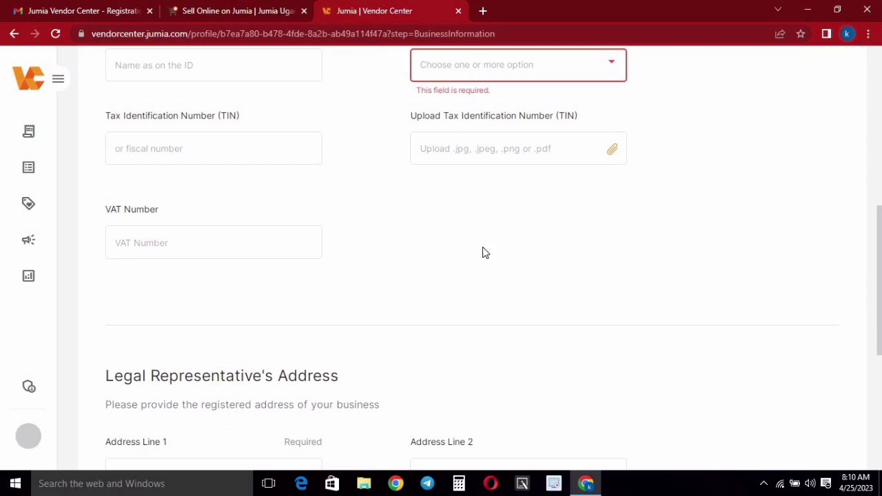
scroll(158, 206, down, 1)
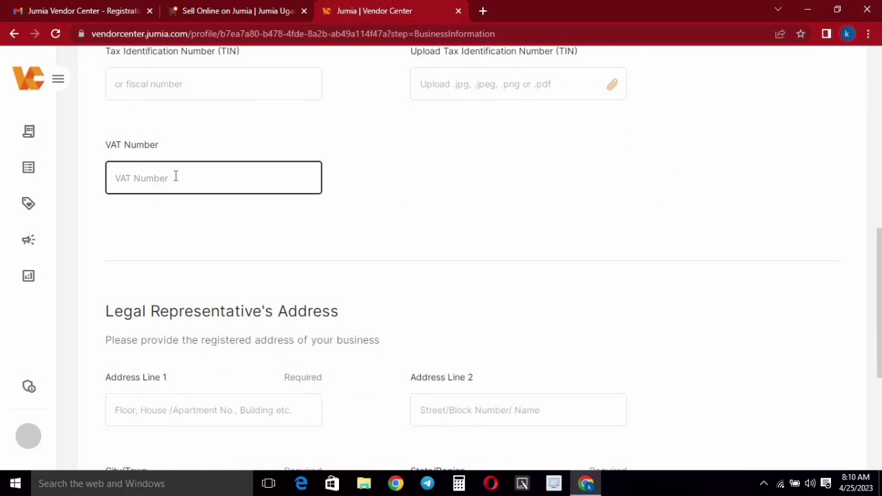
scroll(300, 168, down, 1)
scroll(300, 168, down, 1)
scroll(469, 221, up, 6)
scroll(552, 279, down, 6)
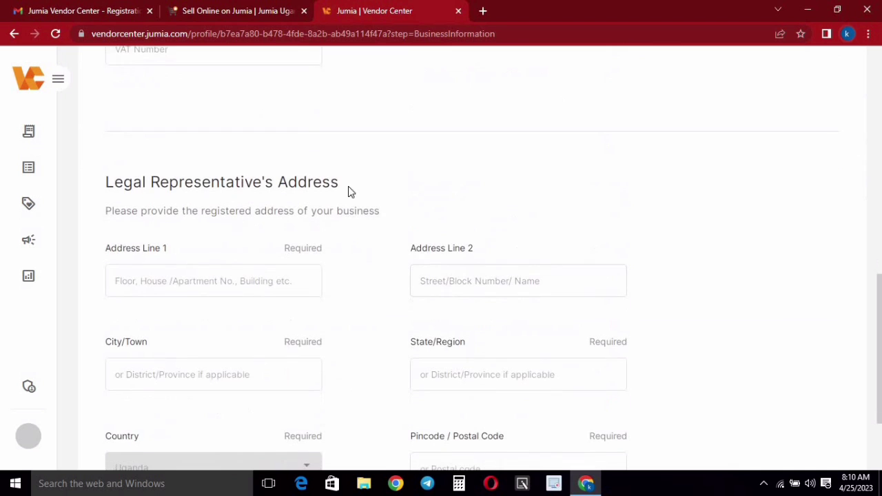
scroll(407, 176, down, 1)
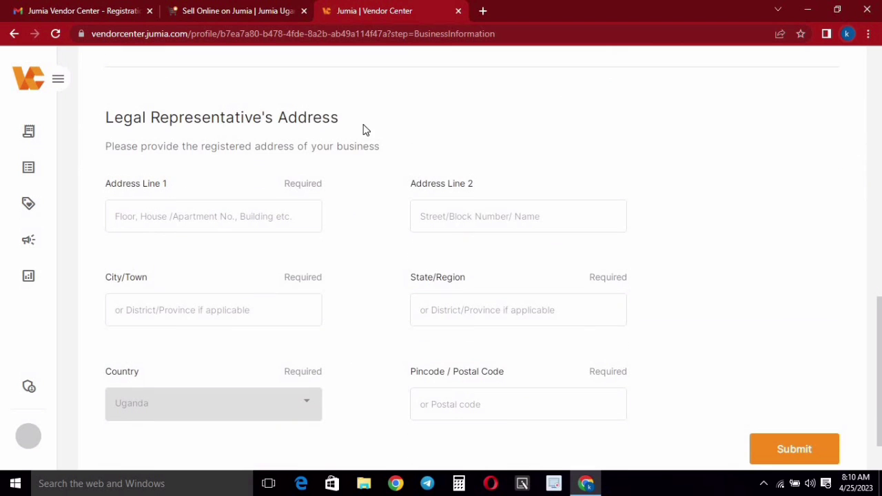
scroll(275, 148, down, 1)
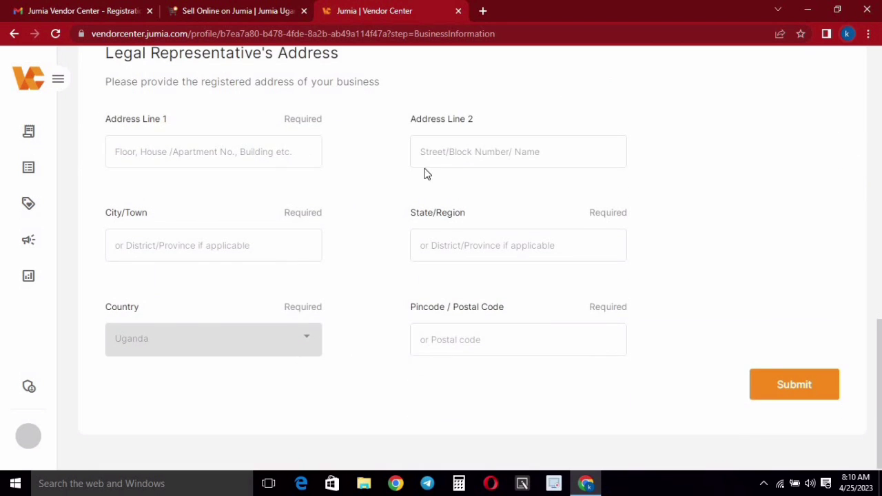
scroll(388, 279, up, 1)
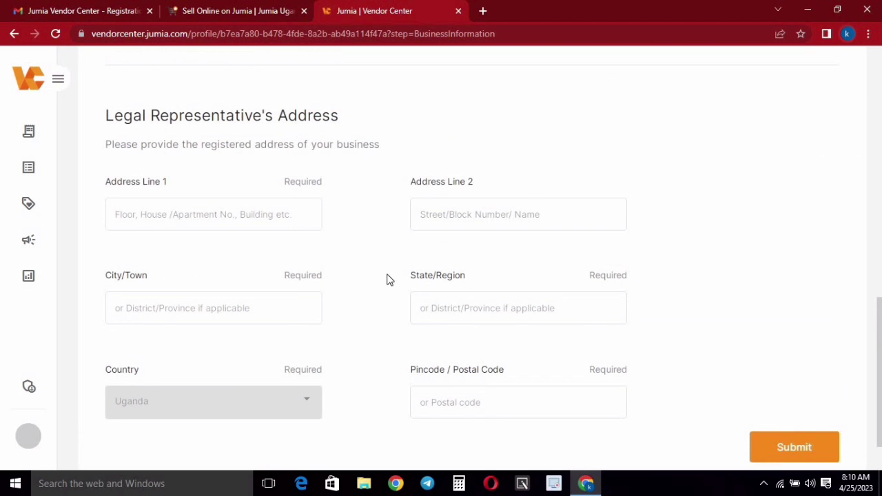
scroll(472, 244, up, 10)
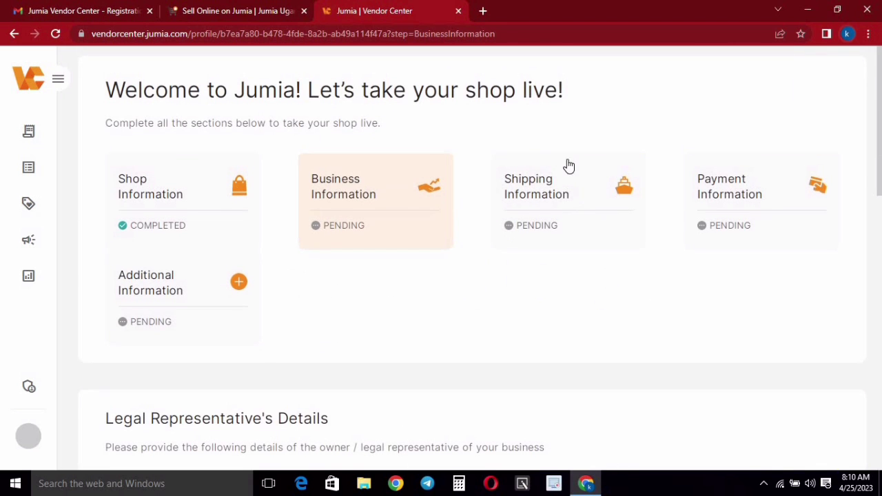
- Open Shipping Information and review its form, with Kampala preset as the shipping zone
click(582, 166)
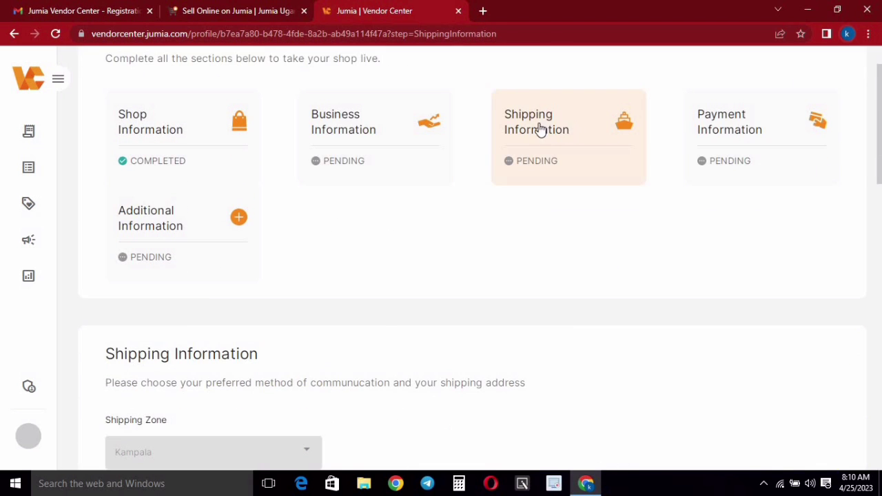
scroll(553, 71, down, 1)
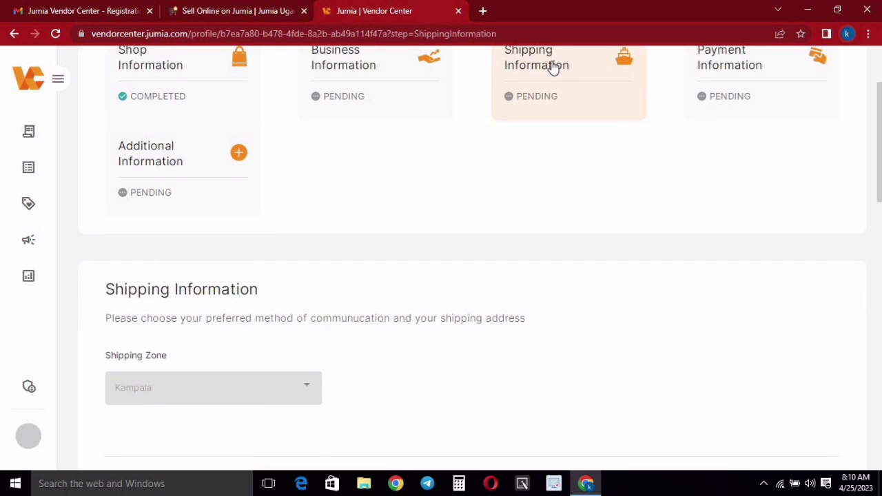
scroll(472, 158, down, 3)
scroll(127, 237, up, 1)
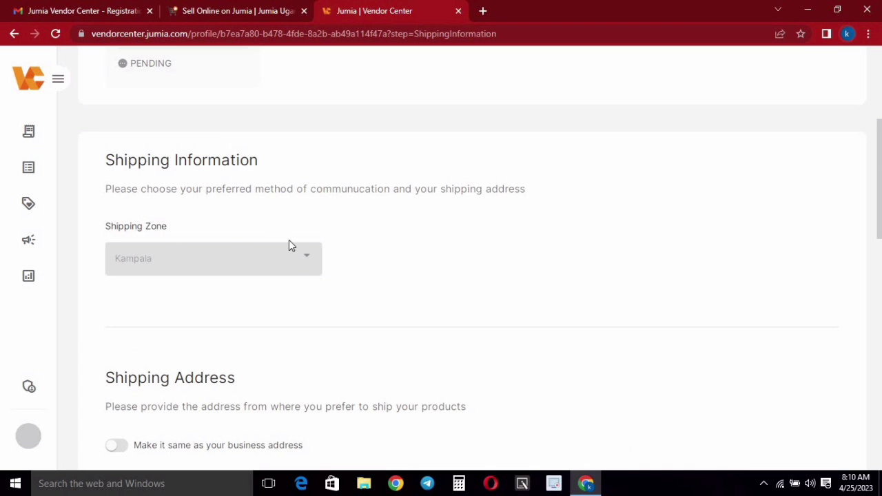
scroll(277, 246, down, 3)
scroll(131, 293, up, 5)
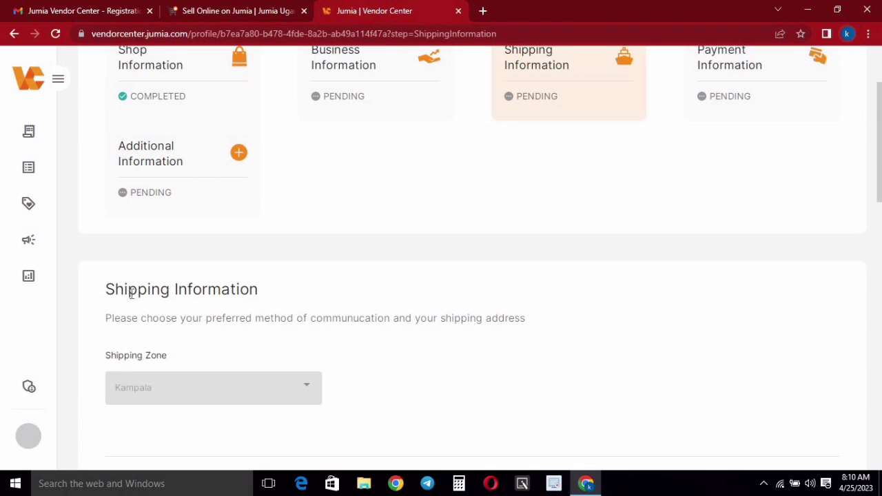
scroll(570, 220, up, 1)
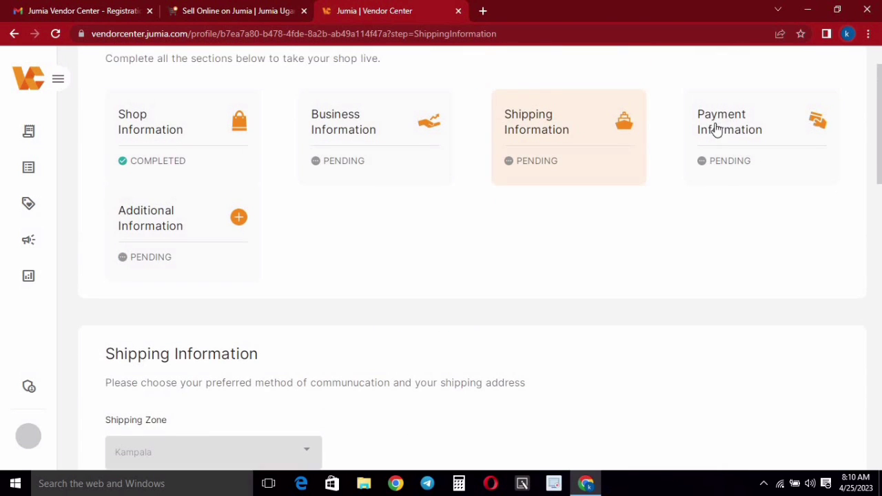
- Open Payment Information and select MTN Money as the payment option
click(734, 130)
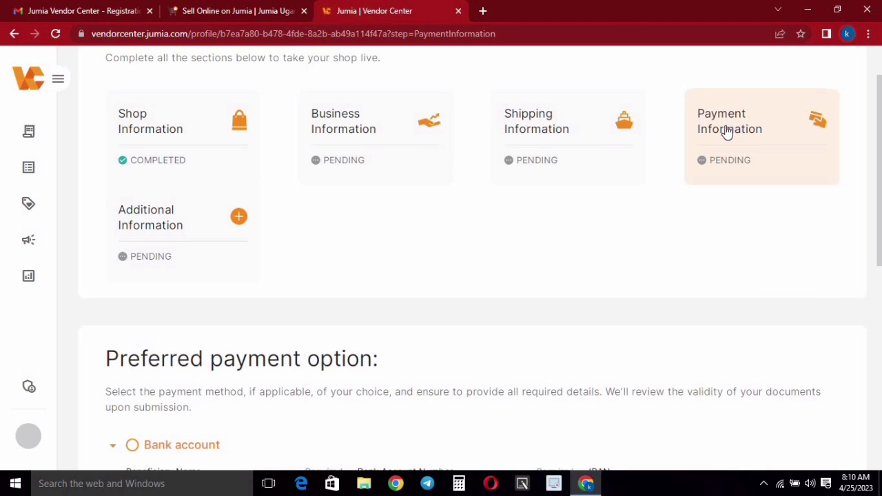
scroll(711, 131, down, 5)
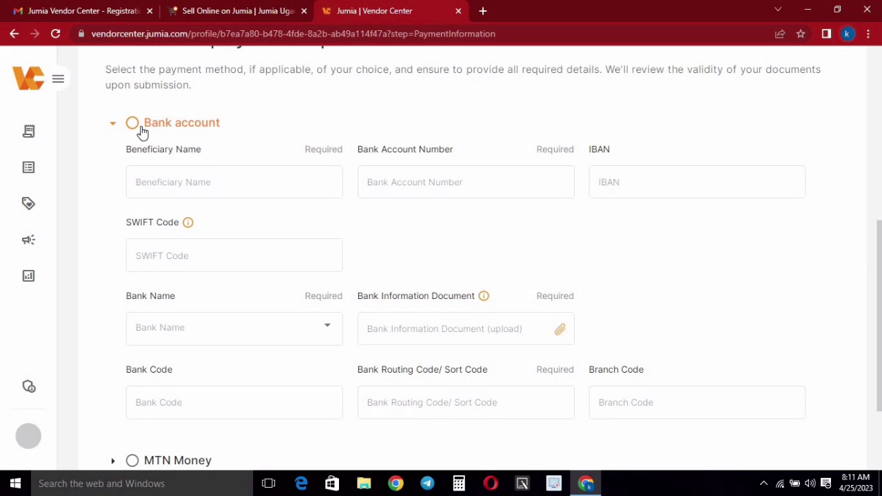
scroll(234, 183, down, 2)
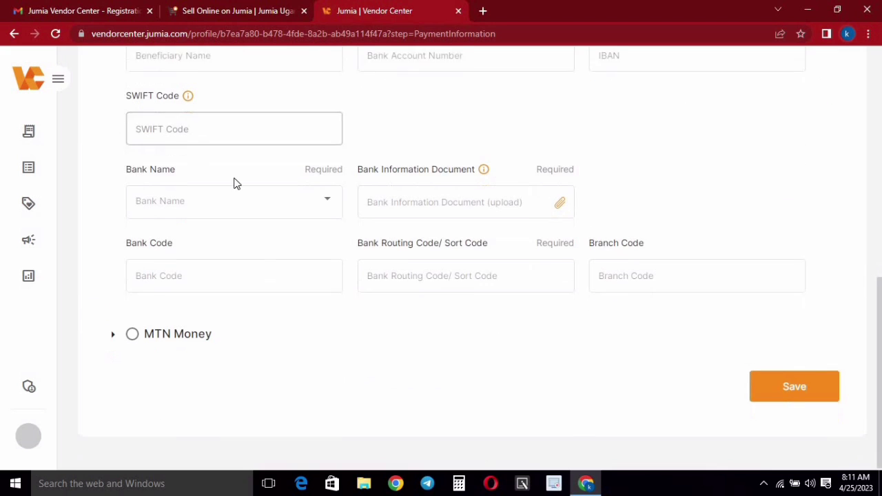
click(132, 331)
click(218, 231)
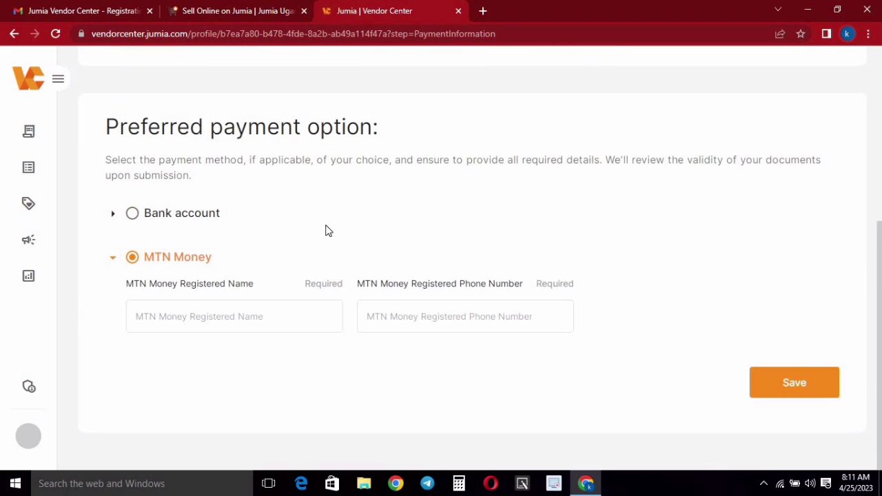
- Switch to Bank account and step through its Beneficiary Name, Account Number, IBAN and SWIFT fields
click(133, 213)
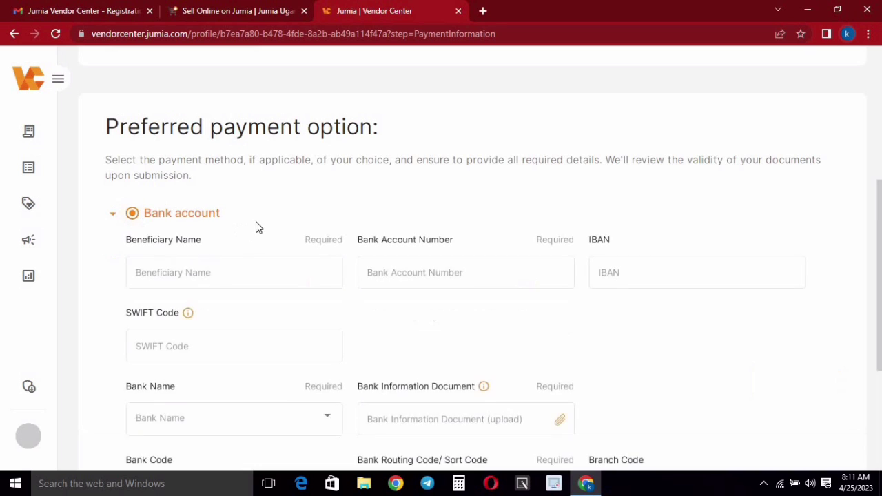
scroll(156, 162, down, 1)
click(289, 200)
scroll(191, 140, down, 1)
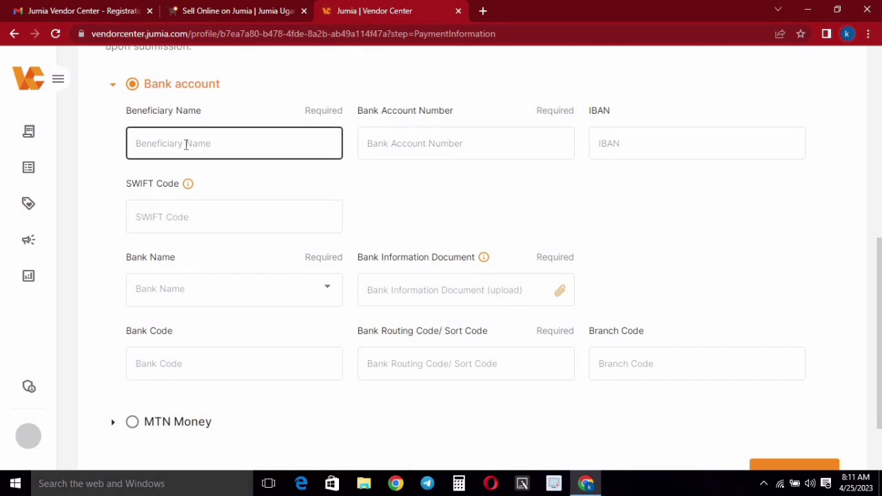
click(179, 141)
click(469, 143)
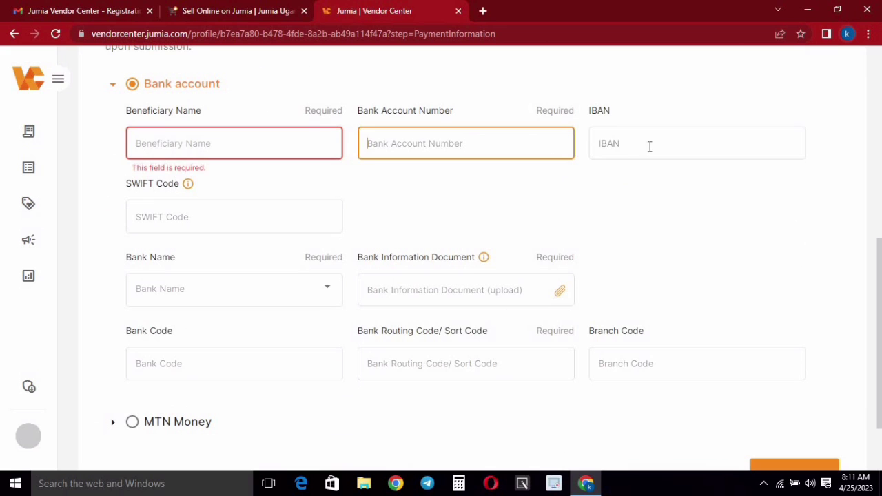
click(669, 143)
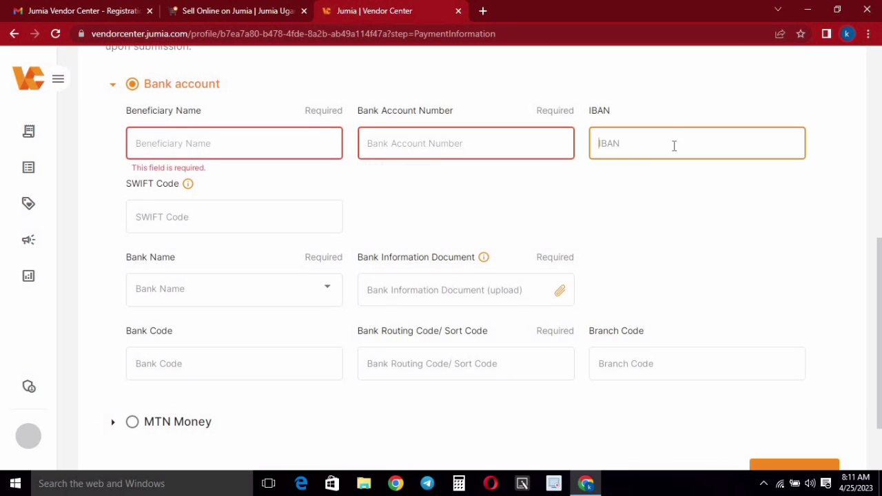
click(176, 218)
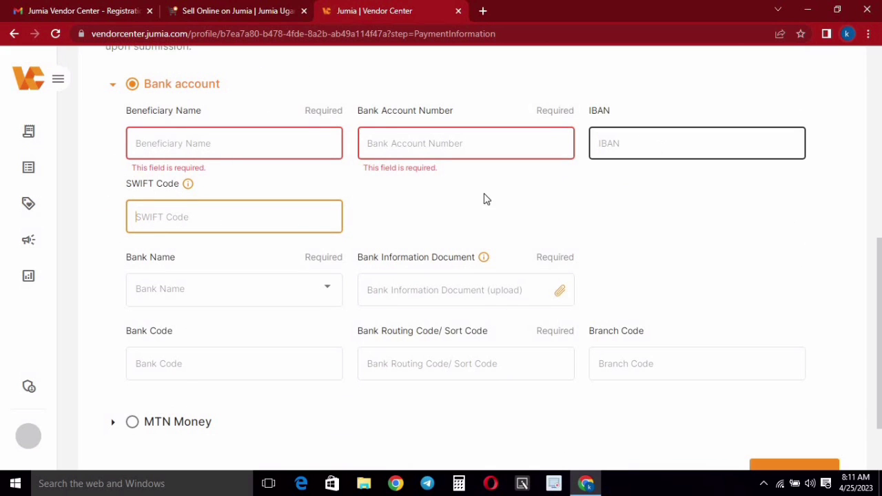
scroll(369, 224, down, 1)
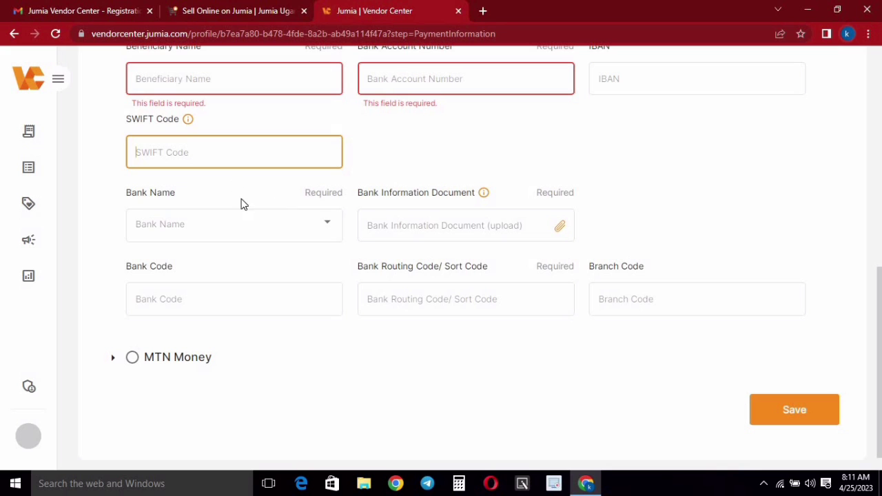
click(662, 93)
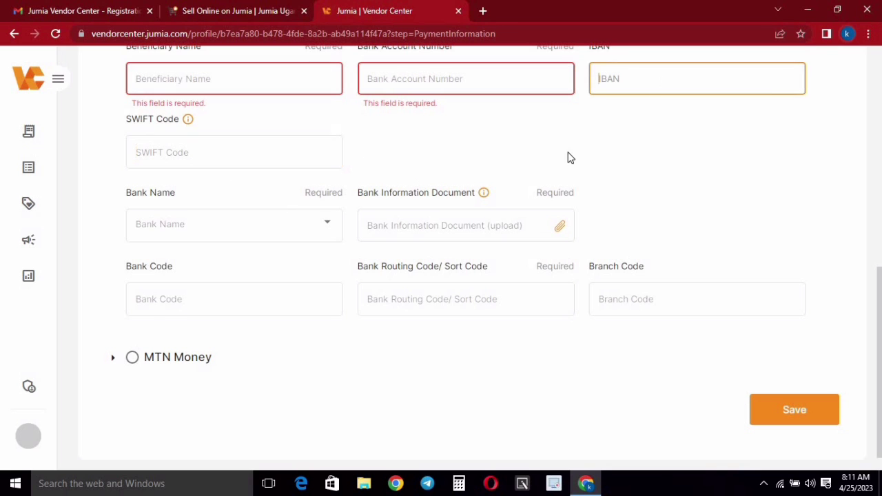
scroll(630, 227, down, 1)
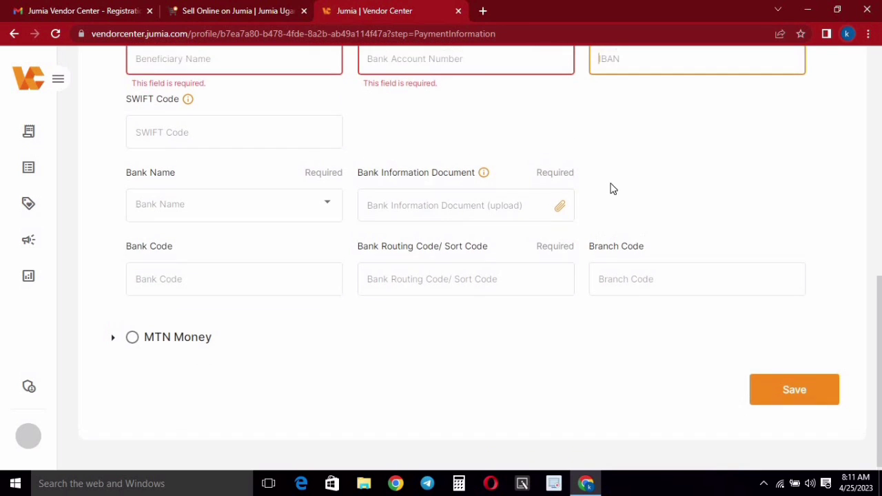
- Reselect MTN Money, leave its name and phone fields empty, and save
click(133, 333)
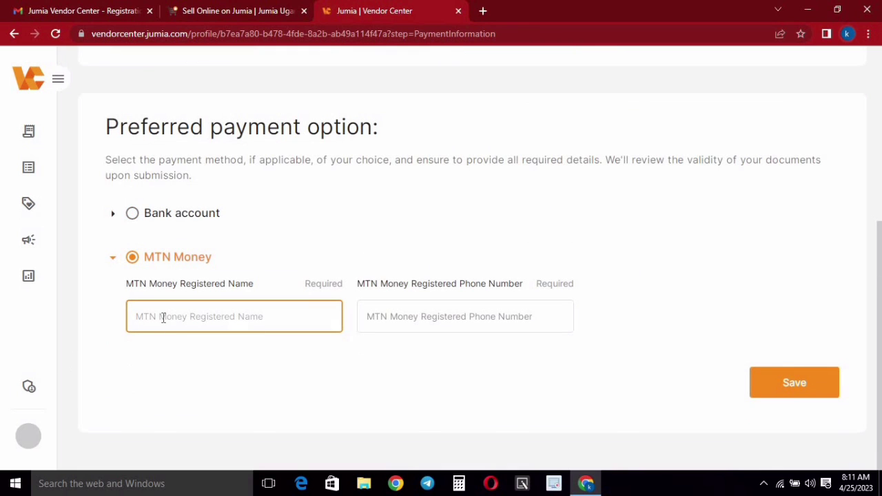
drag(271, 288, 141, 283)
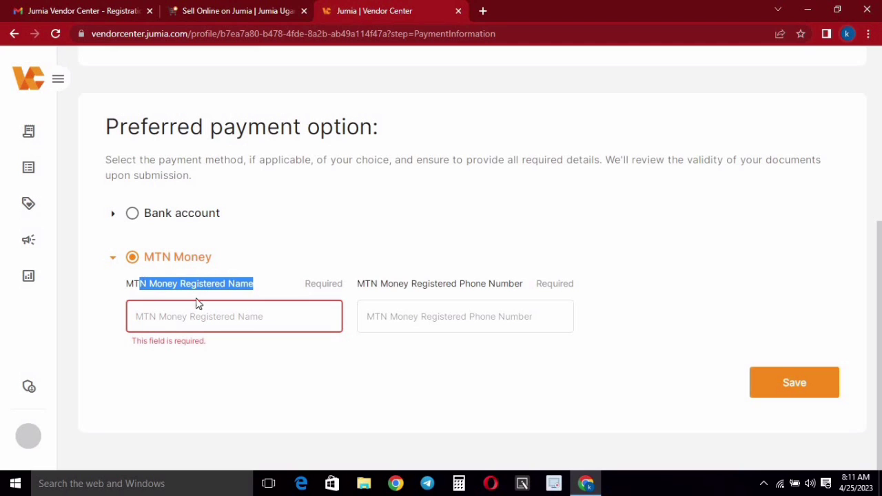
drag(365, 284, 404, 283)
drag(467, 282, 532, 286)
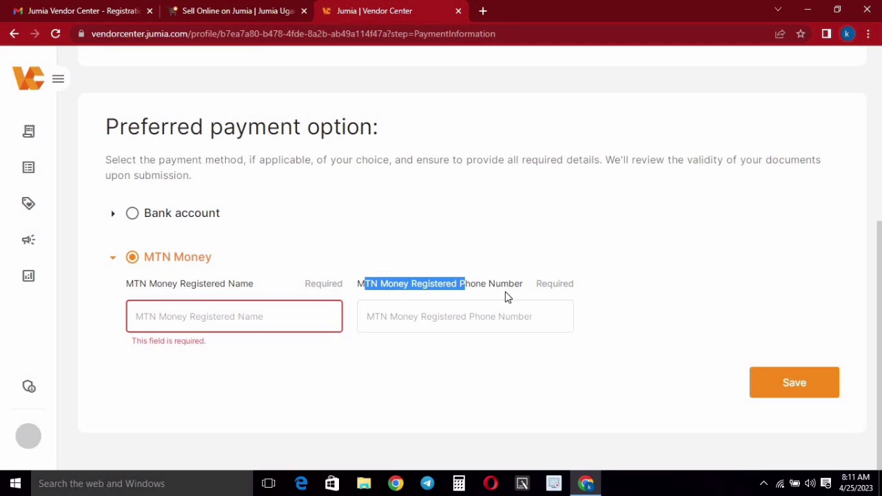
click(505, 297)
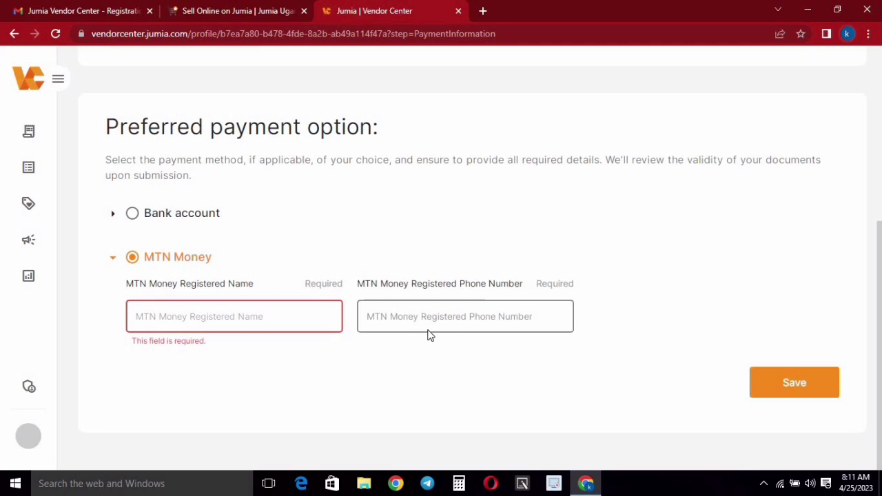
click(791, 386)
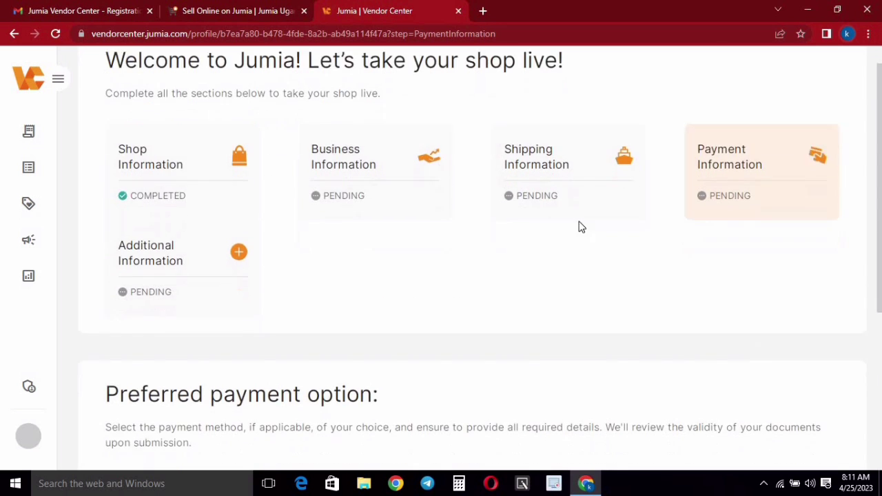
- Open Additional Information, scroll its form, and expand the sidebar to show full section names
click(207, 181)
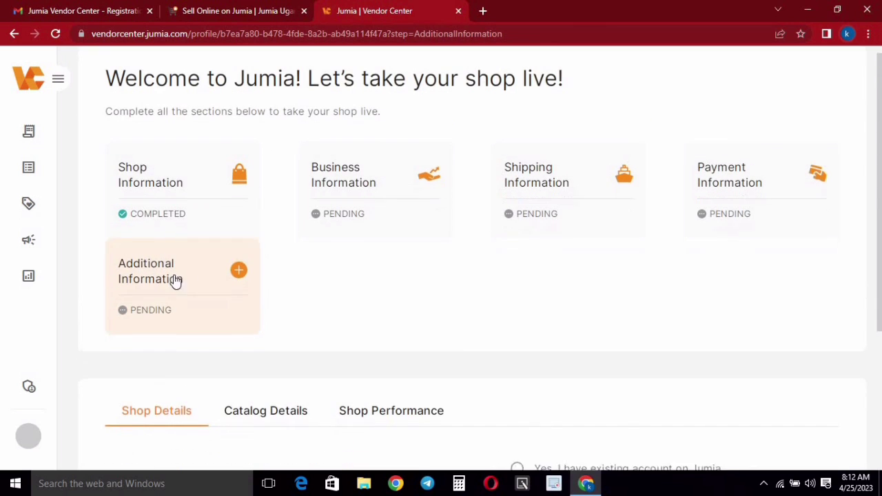
scroll(467, 272, down, 1)
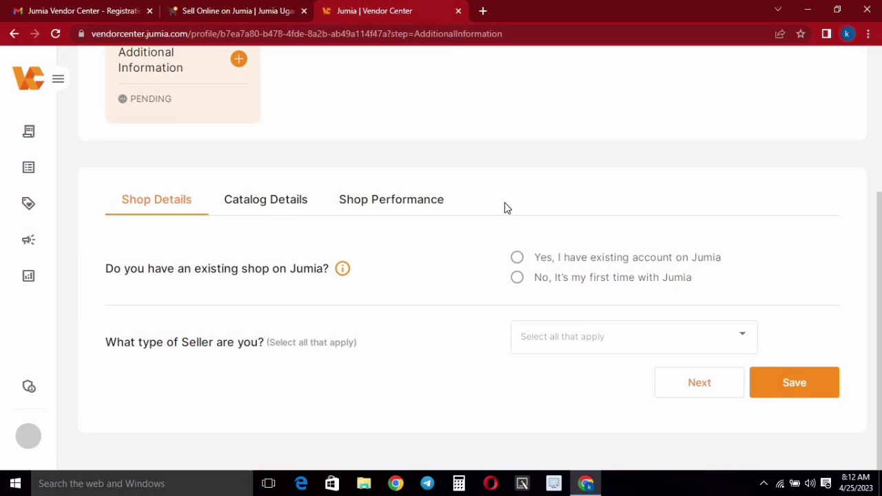
scroll(544, 272, up, 3)
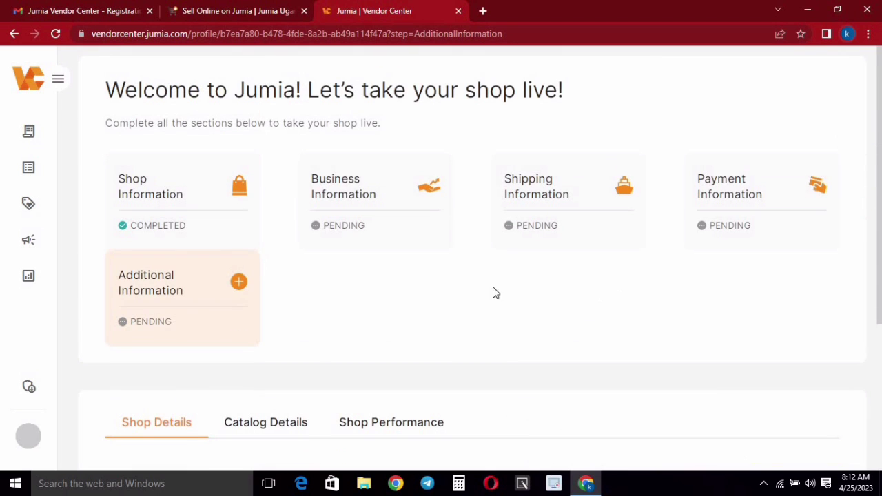
click(58, 79)
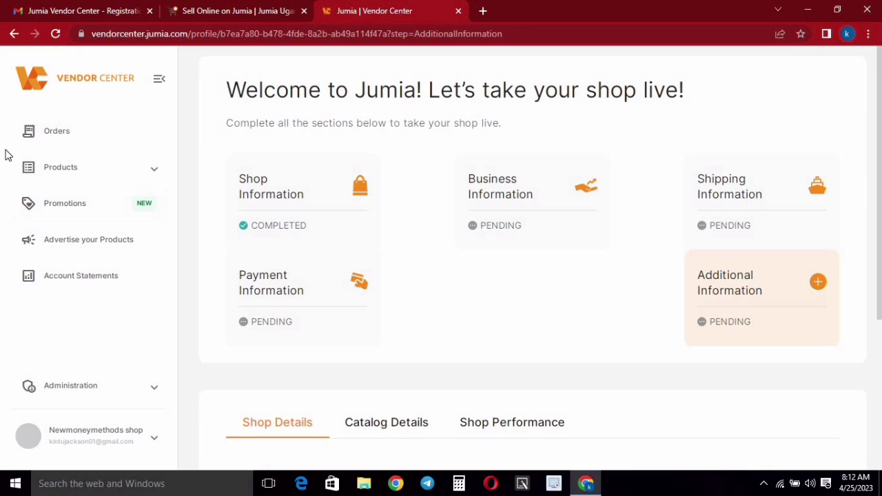
- Check the empty Orders Management list, then return to the Sell Online on Jumia tab
click(52, 136)
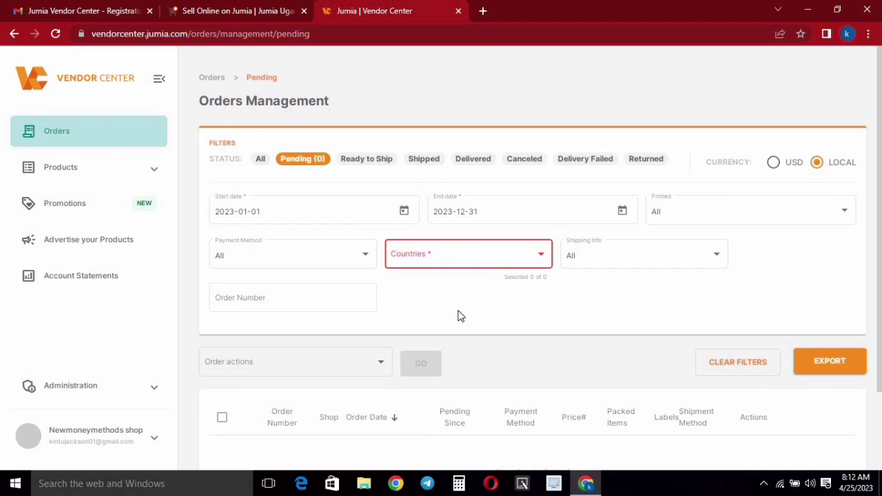
scroll(473, 191, down, 1)
scroll(610, 266, up, 1)
click(224, 12)
scroll(221, 183, up, 2)
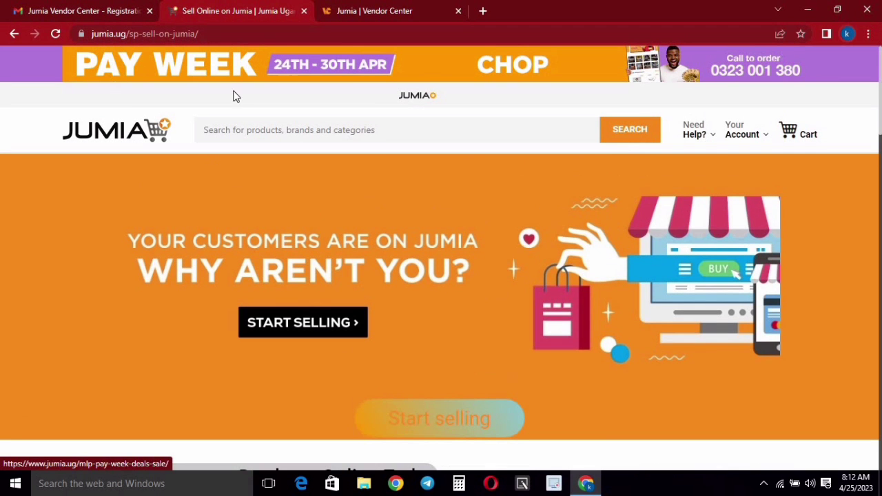
- Load the jumia.ug homepage from the logo and scroll through Flash Sales and Top Picks for You
click(110, 132)
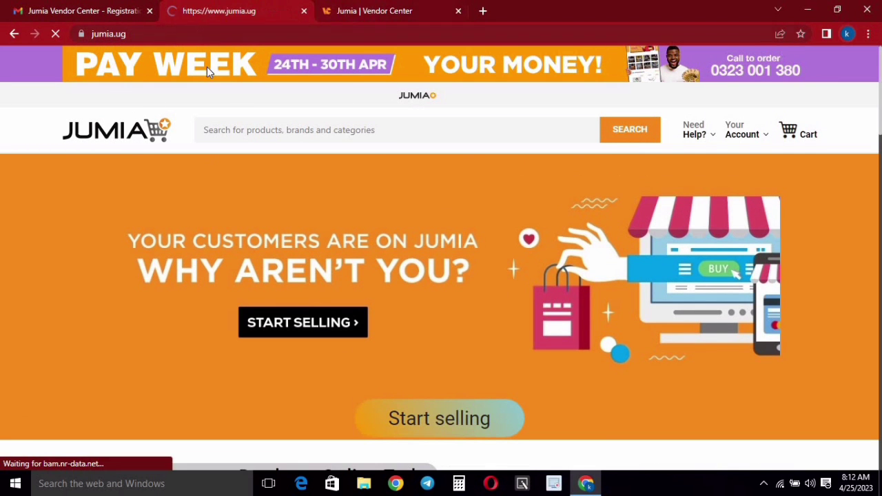
scroll(571, 269, down, 5)
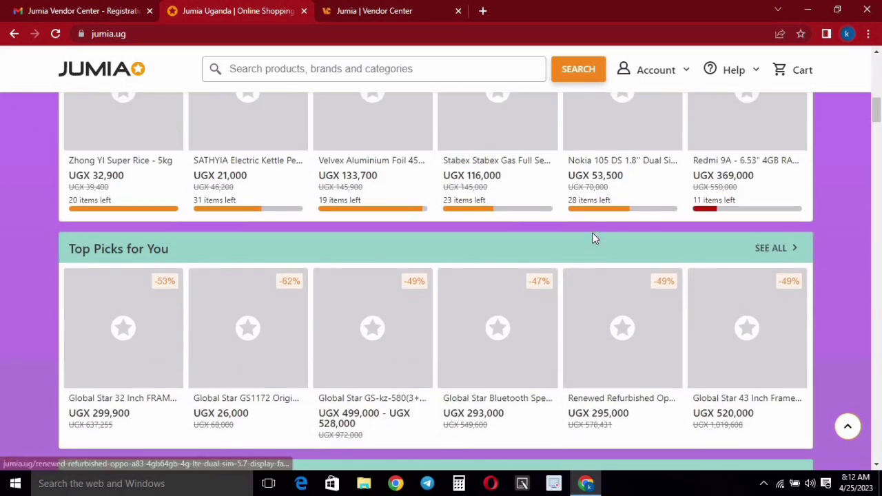
scroll(592, 234, up, 2)
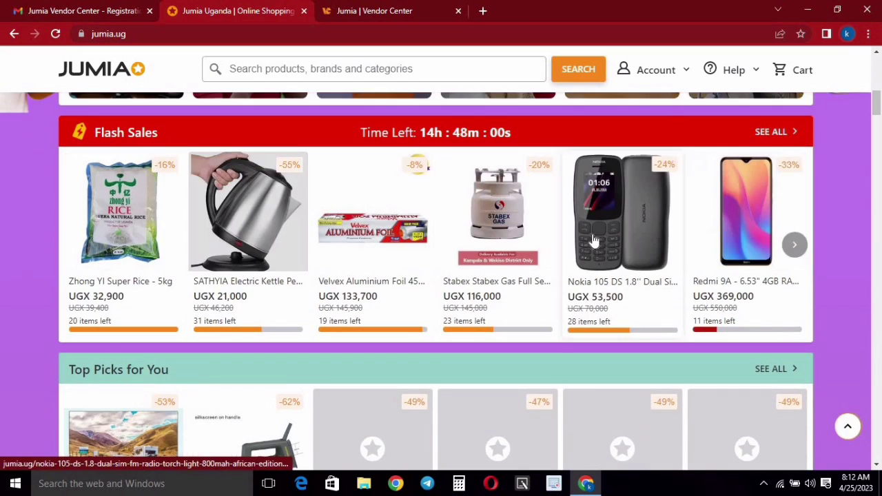
scroll(600, 248, down, 1)
scroll(552, 255, up, 2)
scroll(483, 269, down, 3)
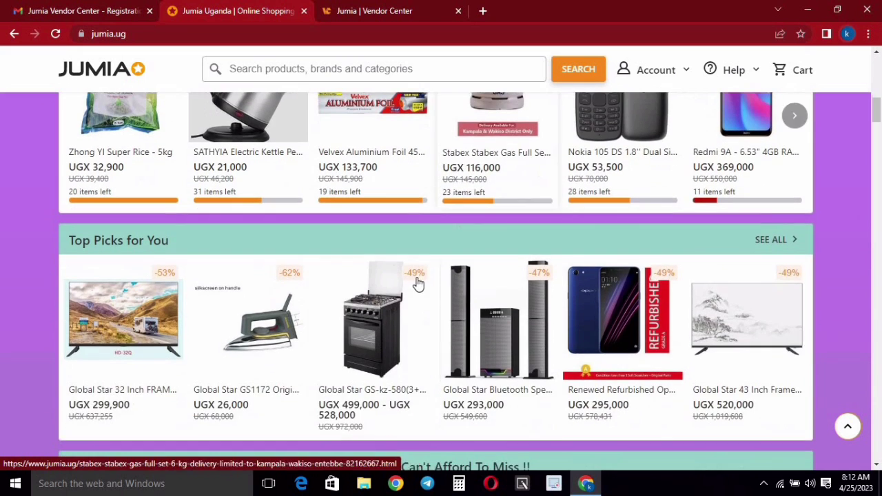
scroll(476, 282, down, 2)
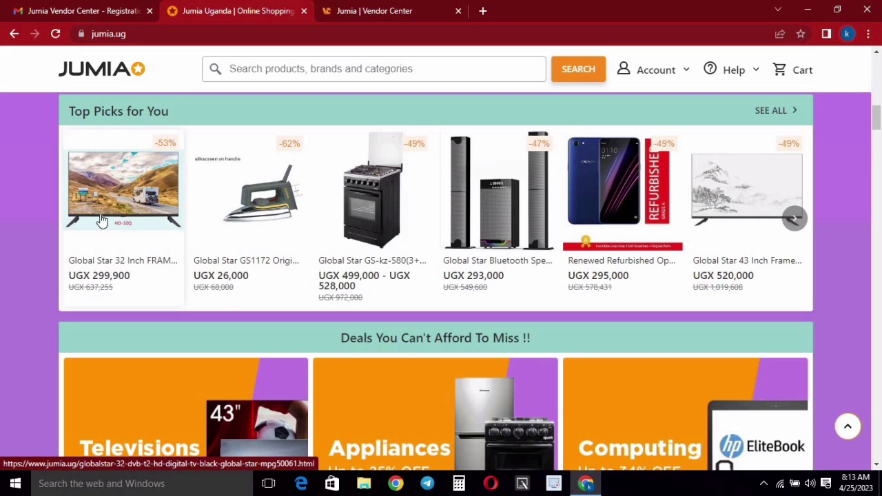
- Return to the Vendor Center Orders Management tab and scroll the pending orders list
click(352, 11)
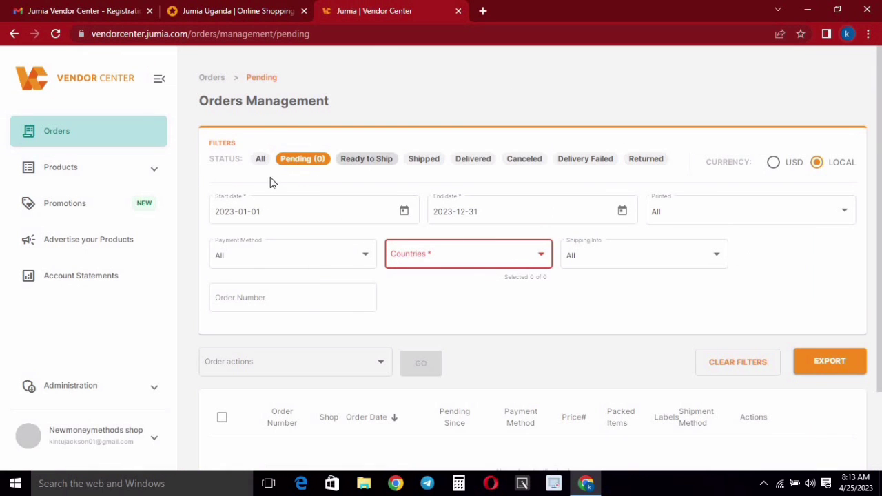
scroll(382, 211, down, 1)
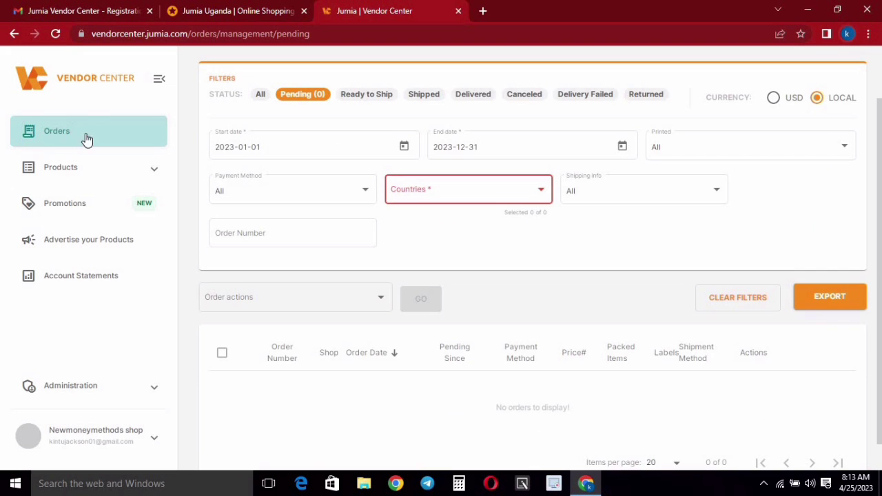
scroll(418, 191, up, 1)
scroll(500, 195, down, 2)
scroll(869, 285, up, 1)
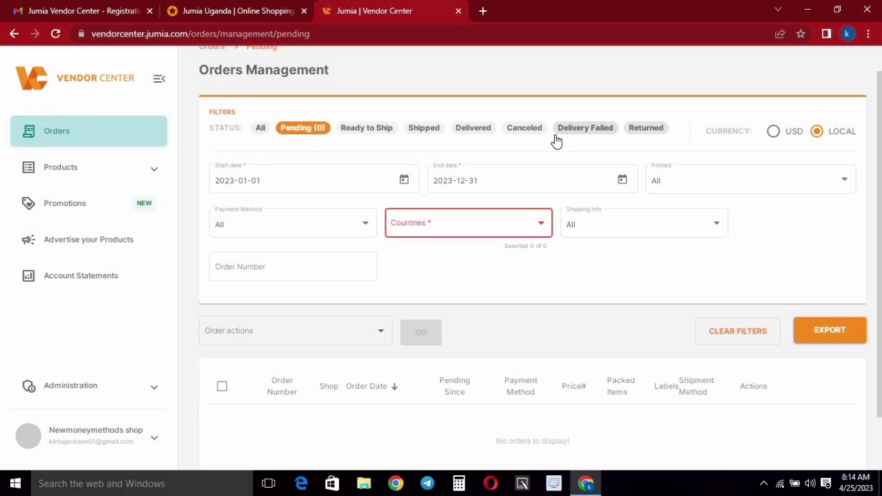
scroll(386, 124, down, 1)
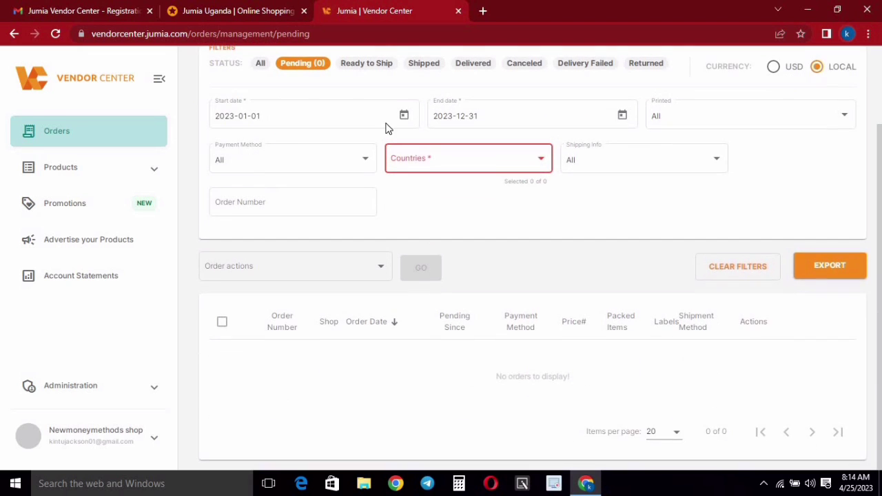
scroll(402, 161, up, 1)
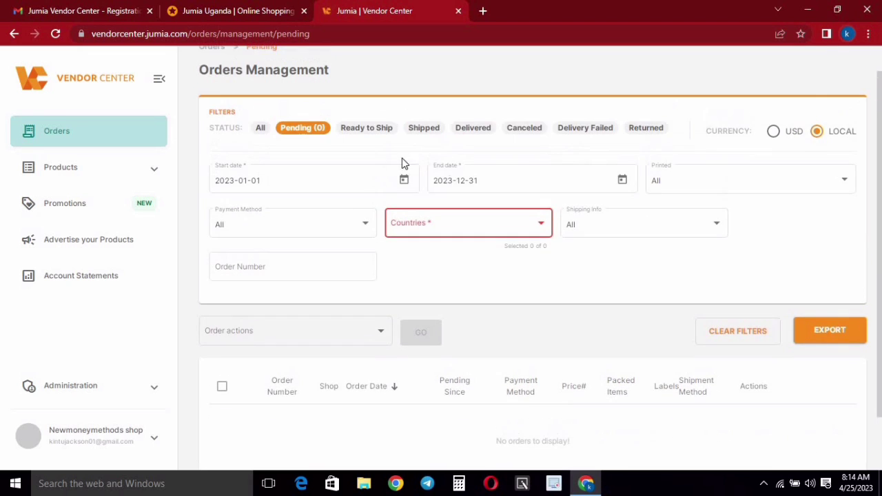
- Check the Start and End date calendars, keeping the range 2023-01-01 to 2023-12-31
click(287, 179)
key(Escape)
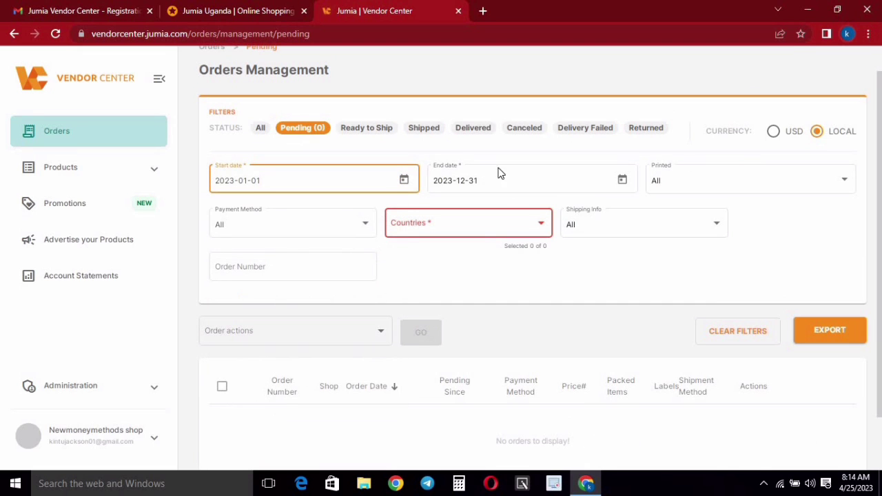
click(567, 184)
click(604, 184)
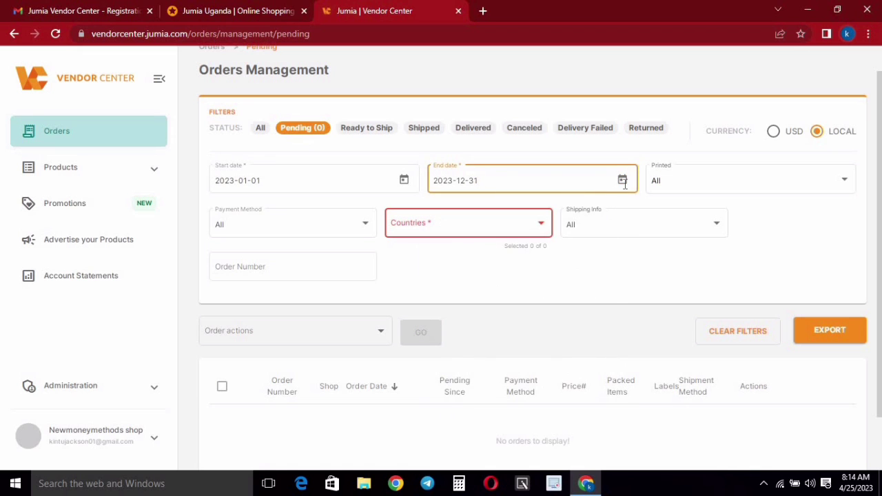
click(622, 180)
click(412, 263)
click(490, 239)
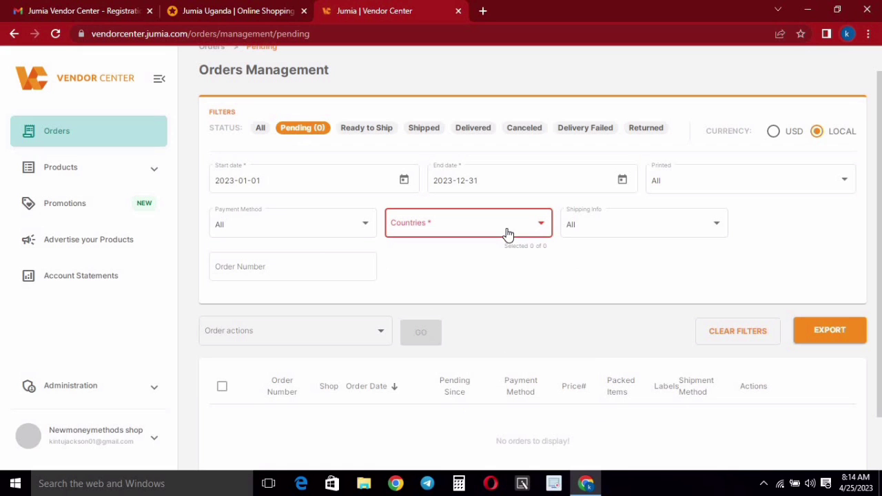
- Keep payment method All and confirm the 'No orders to display!' message
scroll(581, 224, down, 1)
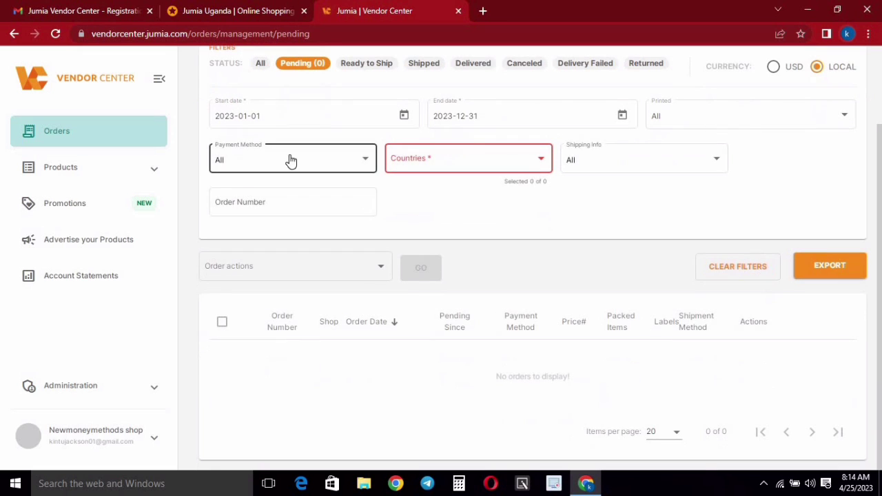
click(317, 161)
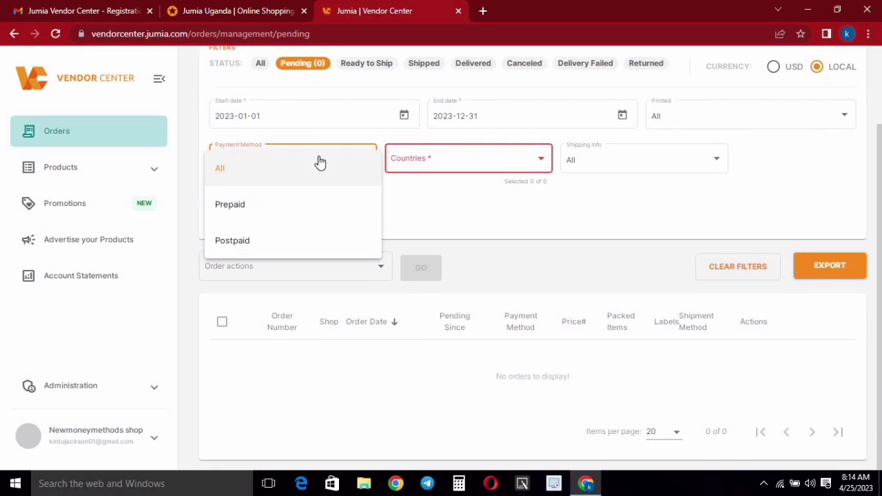
click(532, 208)
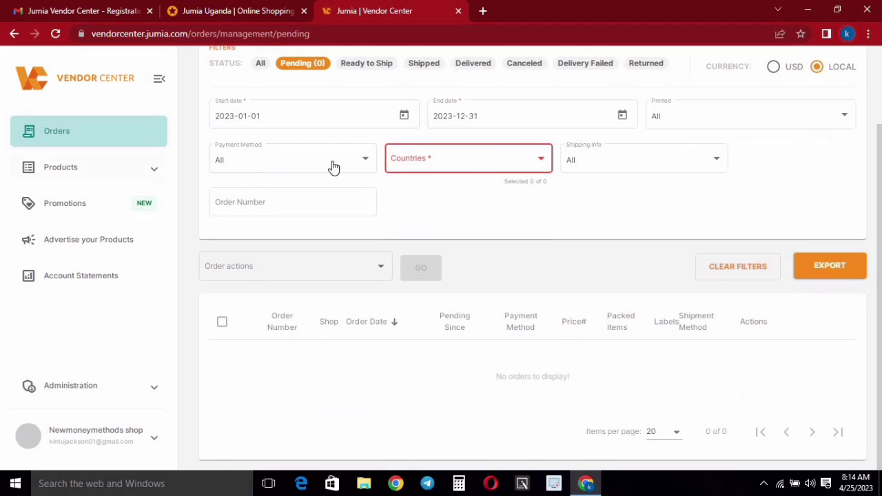
scroll(547, 219, up, 2)
scroll(546, 219, down, 2)
drag(724, 390, 324, 367)
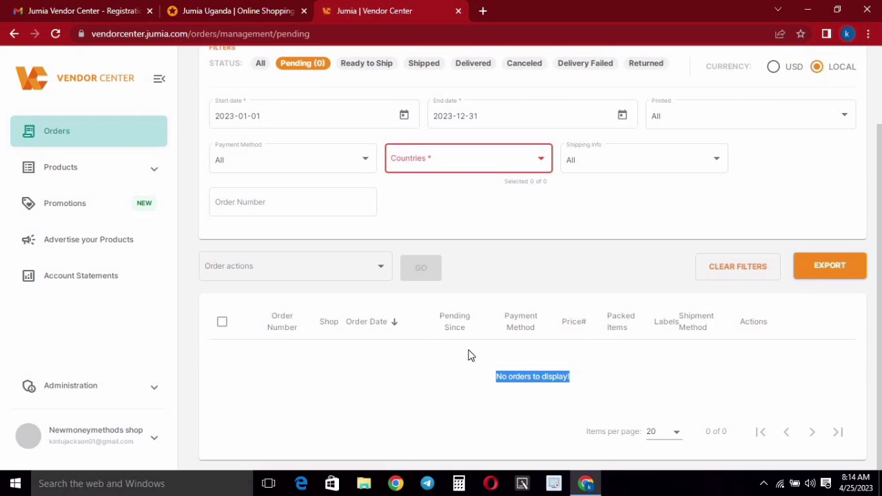
- Expand Products in the sidebar and open Manage Products, which lists no records
click(153, 171)
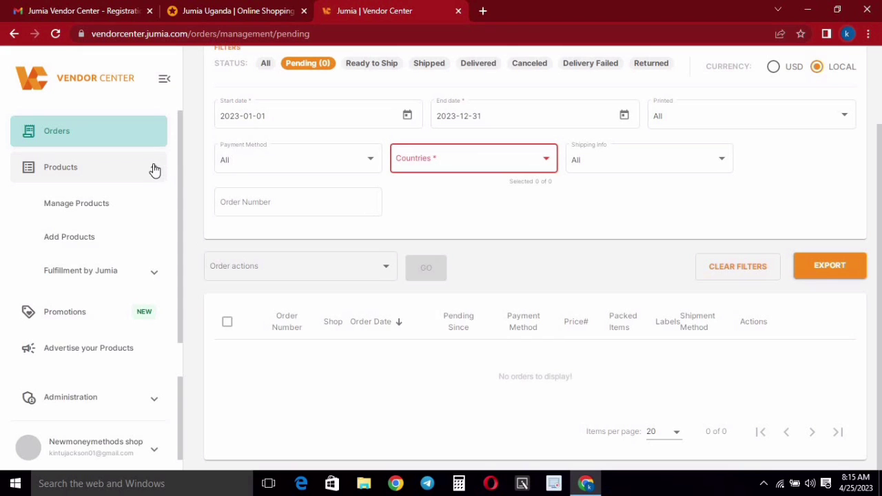
click(154, 170)
click(154, 169)
click(156, 169)
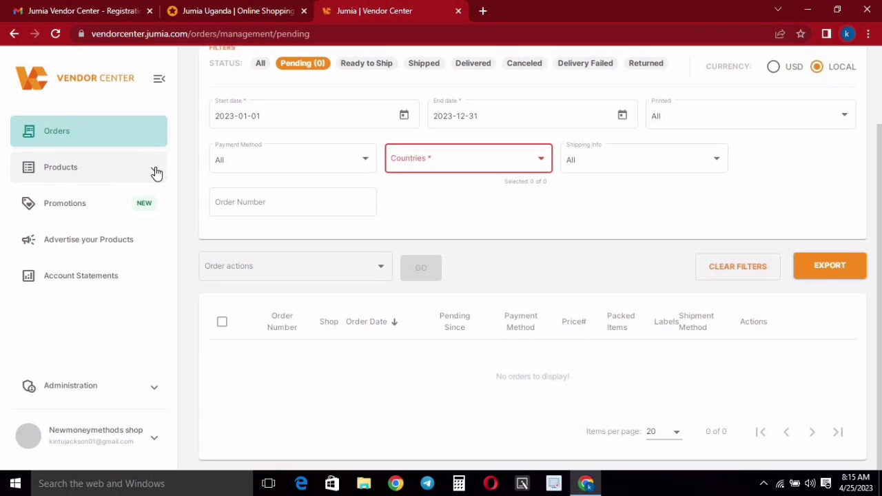
click(156, 170)
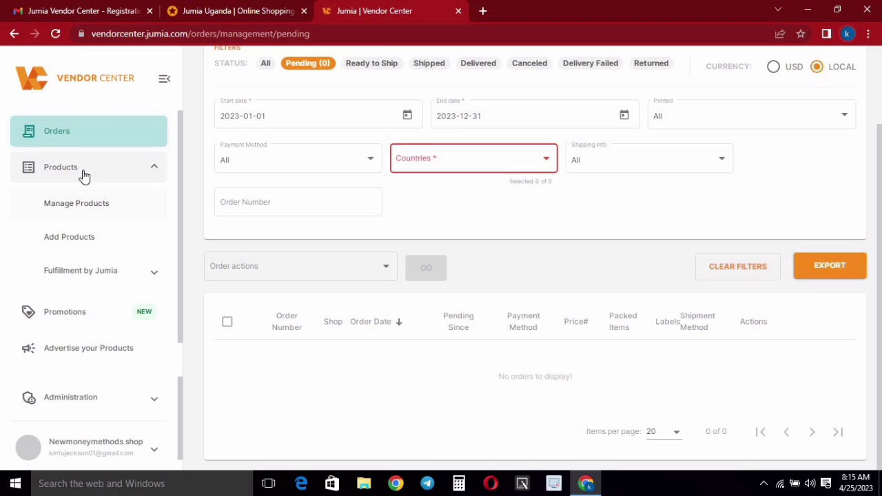
click(74, 207)
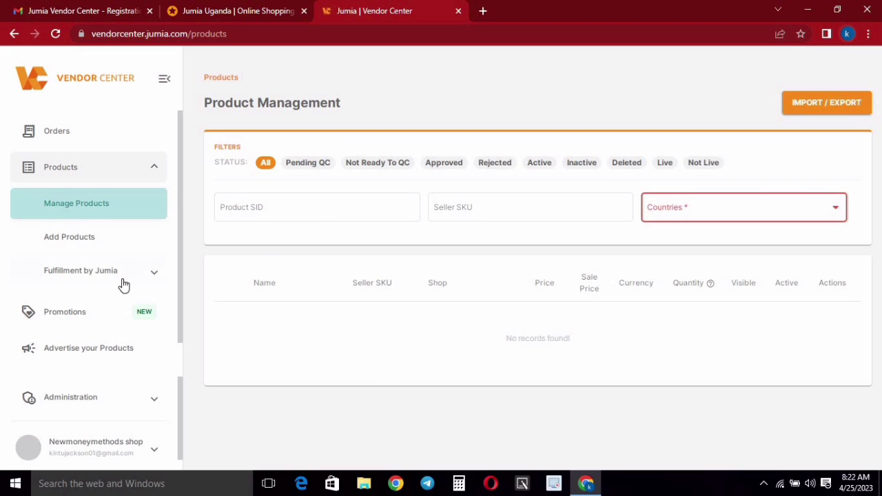
- Choose Add Products, then 'Add a new product' for a single listing
click(73, 240)
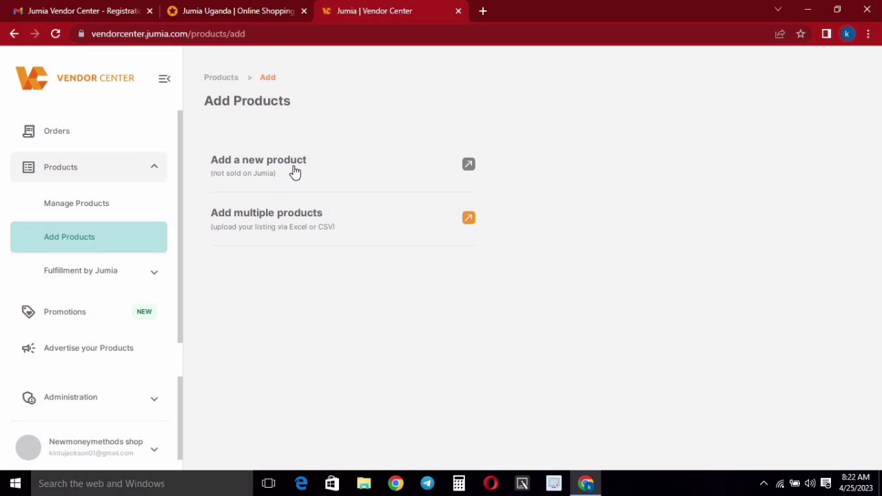
click(249, 170)
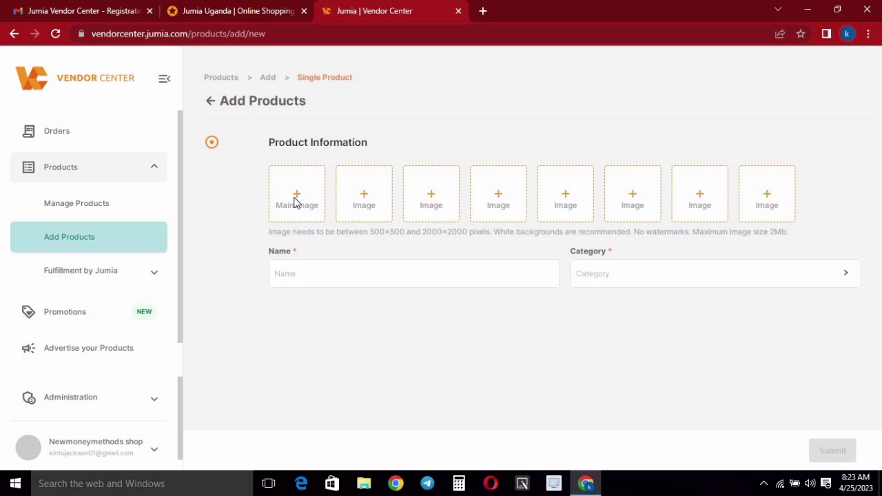
click(295, 202)
click(824, 53)
click(322, 273)
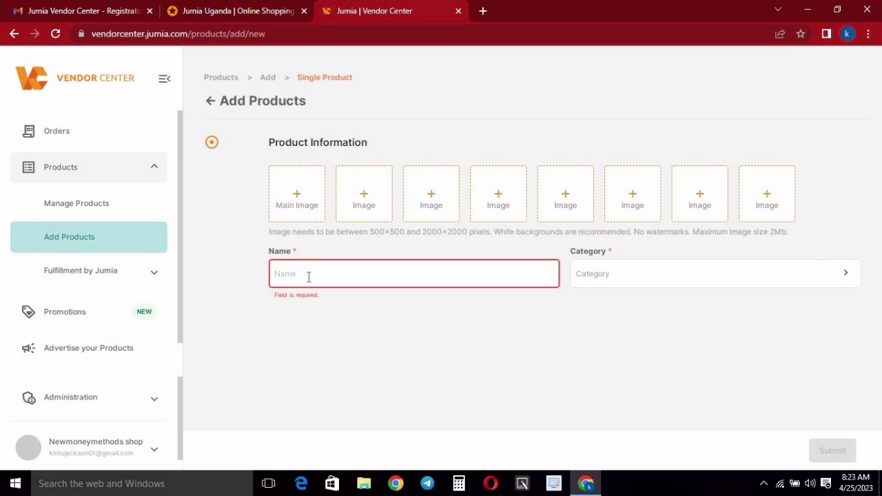
click(635, 275)
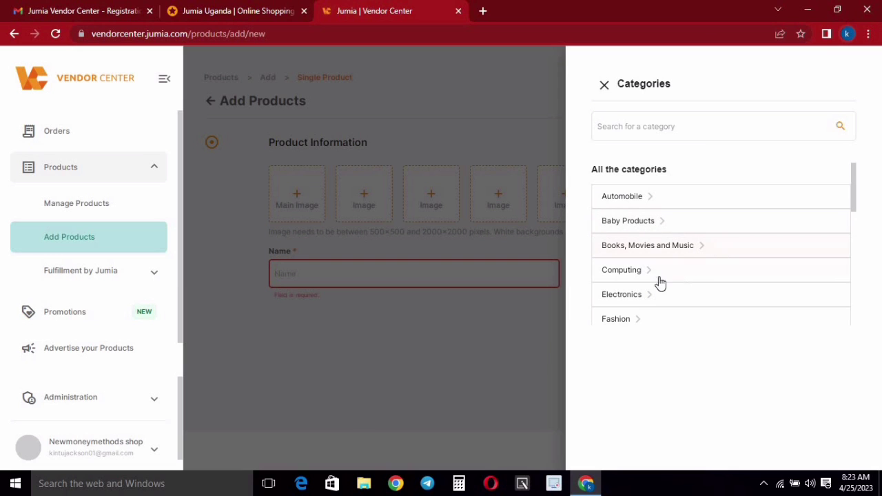
scroll(639, 299, down, 3)
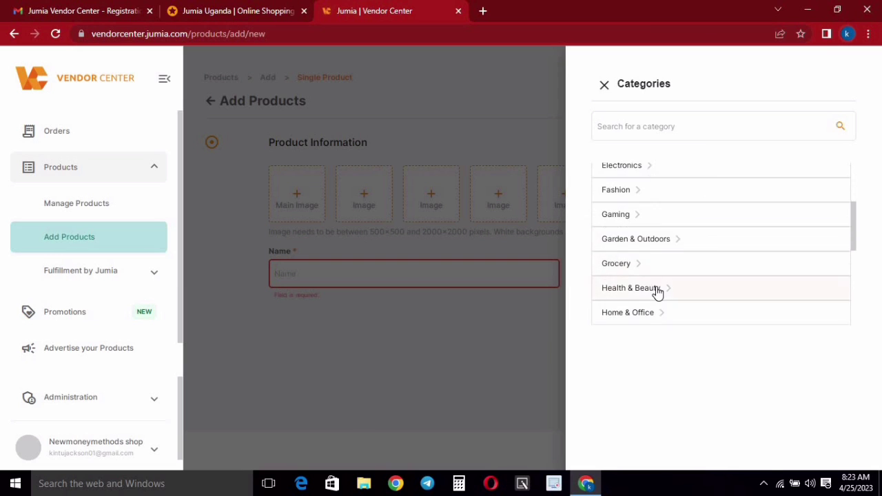
scroll(671, 230, down, 2)
scroll(672, 254, down, 1)
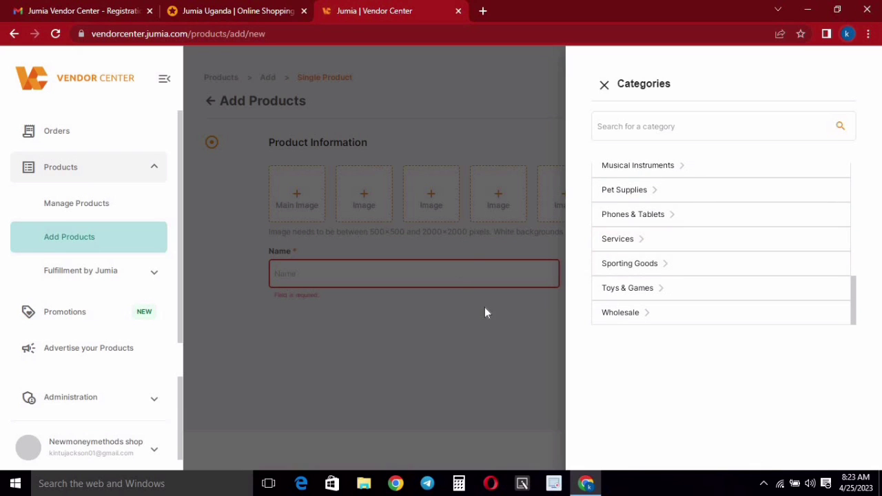
click(605, 87)
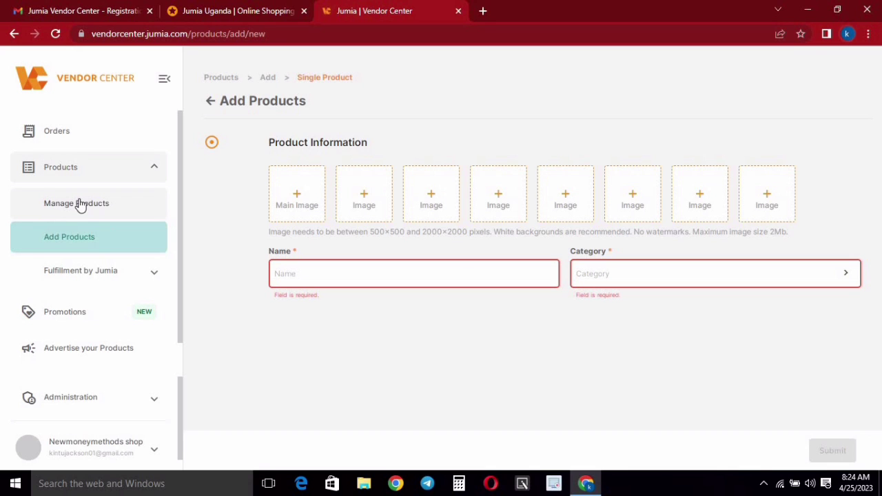
scroll(126, 272, down, 1)
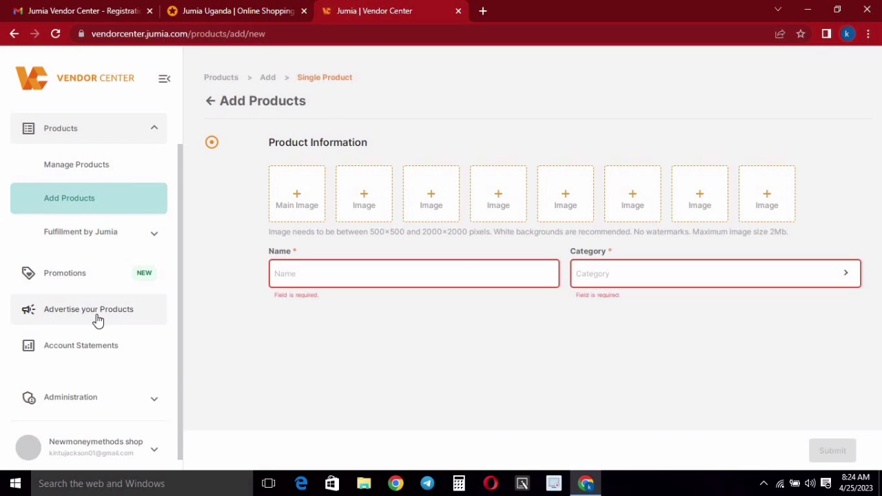
click(238, 10)
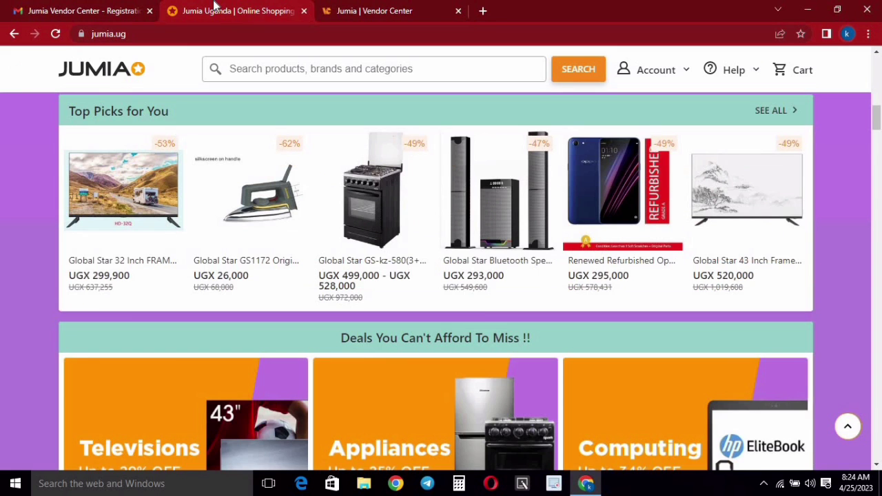
scroll(479, 328, up, 2)
scroll(535, 272, up, 5)
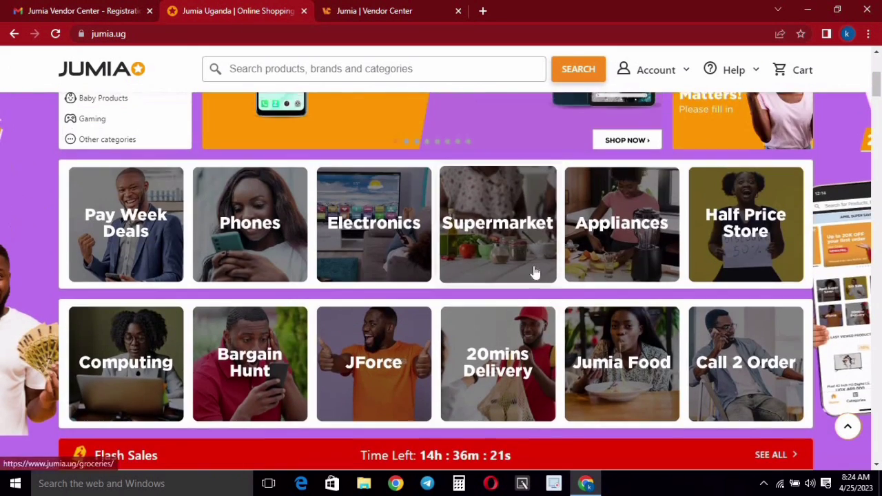
scroll(522, 269, down, 8)
scroll(541, 276, down, 4)
click(437, 8)
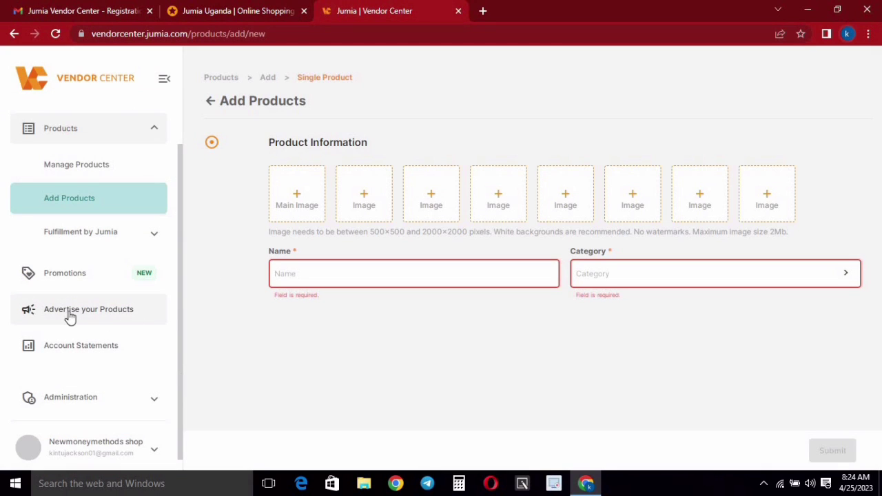
click(208, 6)
scroll(575, 283, down, 6)
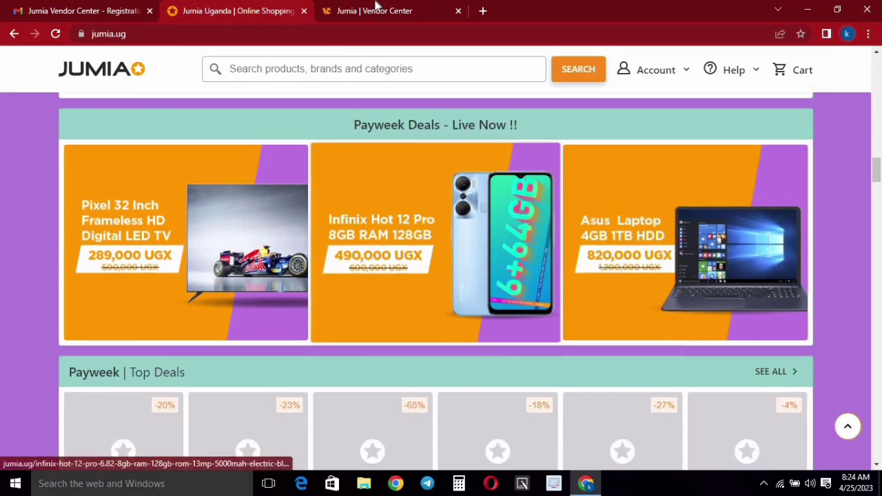
click(377, 8)
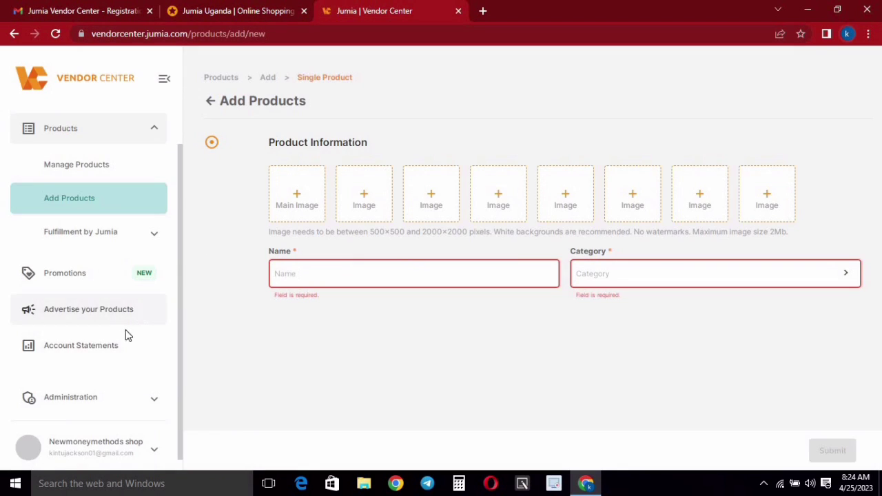
- Open Account Statements and review its 0.00 USD due, open and paid balances
click(67, 348)
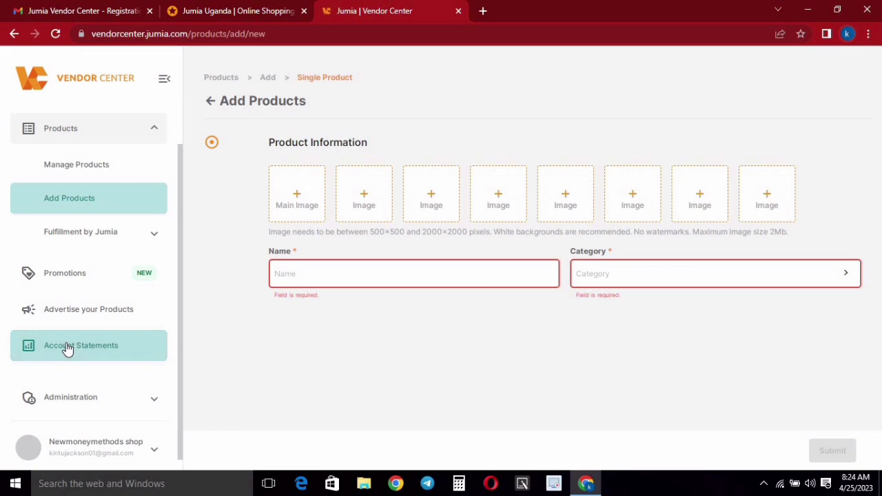
click(66, 348)
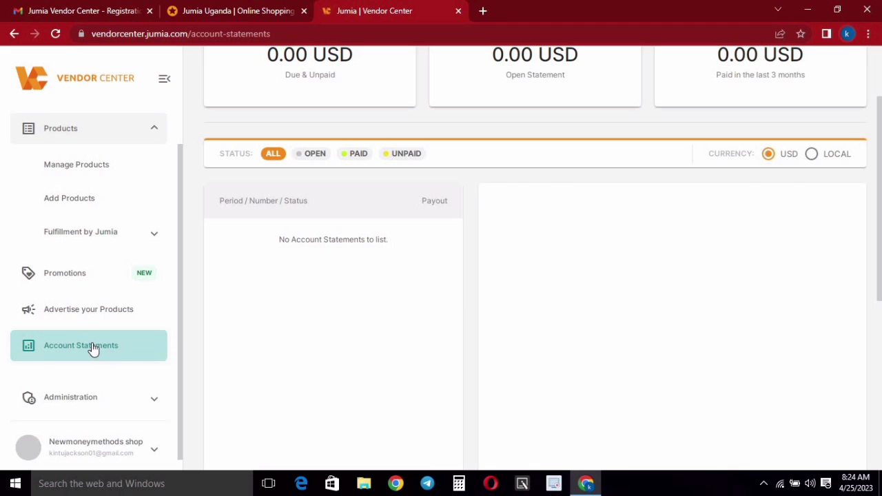
scroll(343, 216, up, 2)
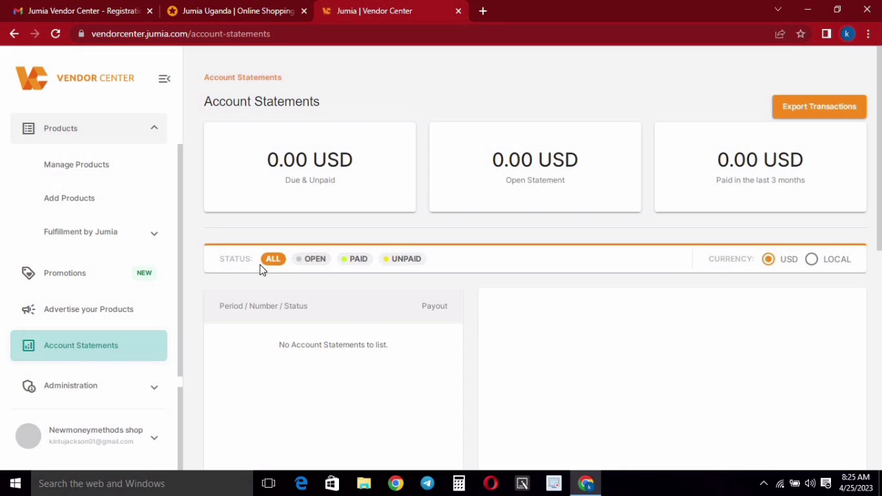
scroll(426, 353, down, 4)
scroll(416, 272, down, 2)
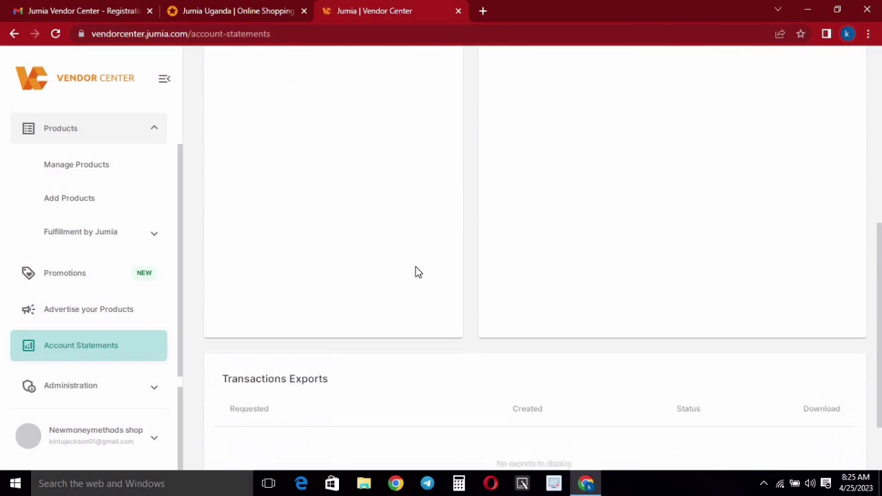
scroll(520, 353, up, 5)
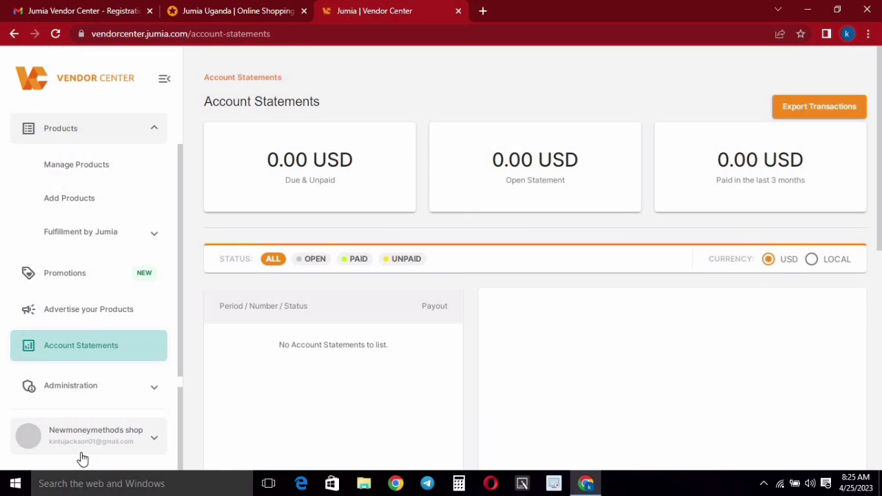
- Open Profile from the shop account menu and scroll its checklist, where only Shop Information is complete
click(147, 445)
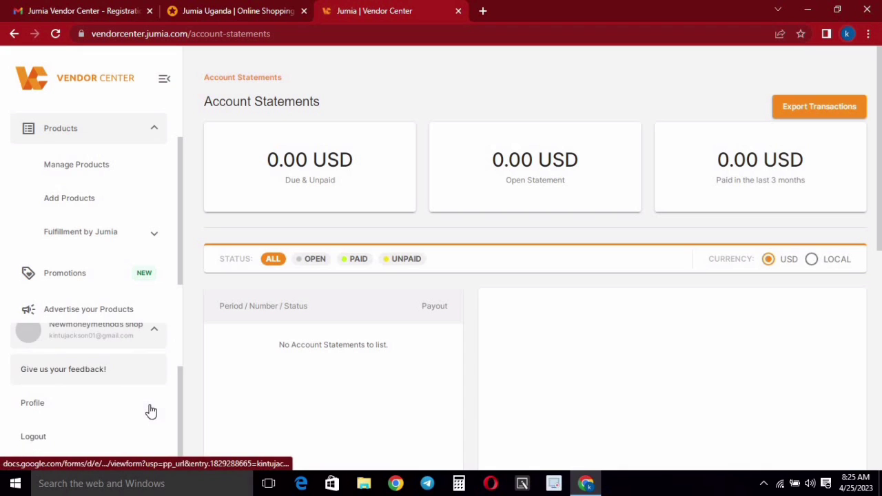
scroll(146, 386, up, 1)
scroll(148, 392, down, 1)
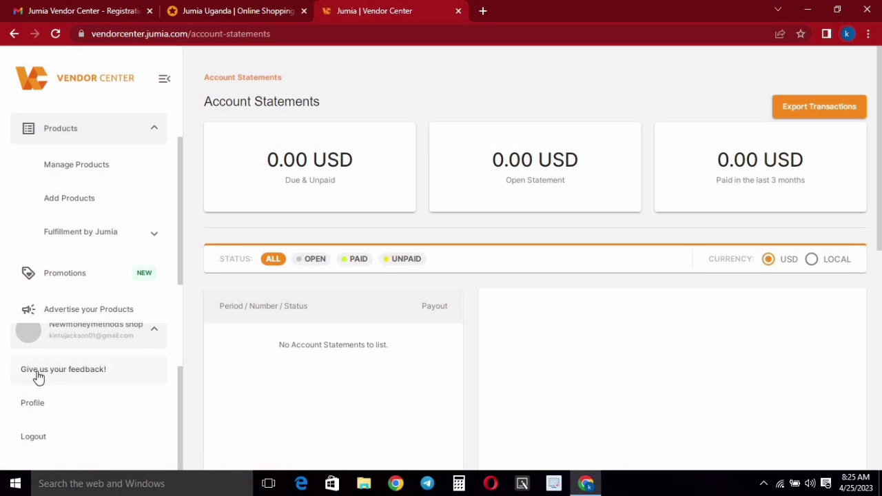
click(35, 406)
scroll(516, 190, down, 1)
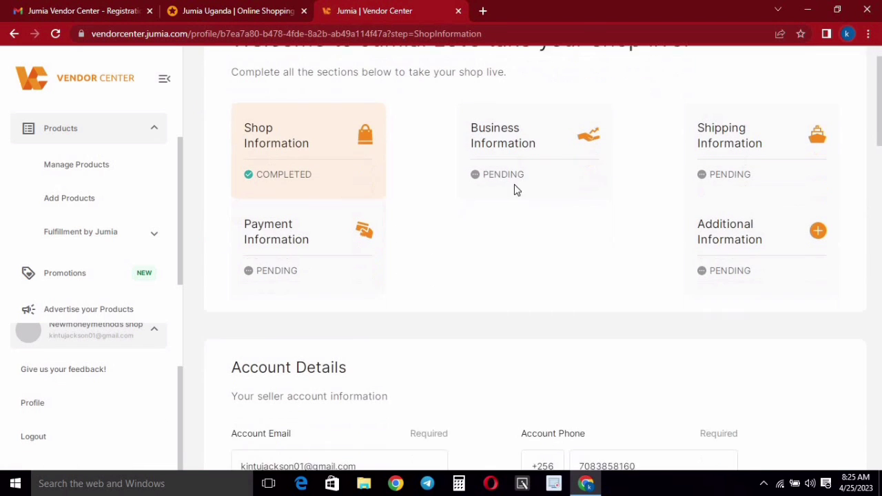
scroll(516, 190, down, 10)
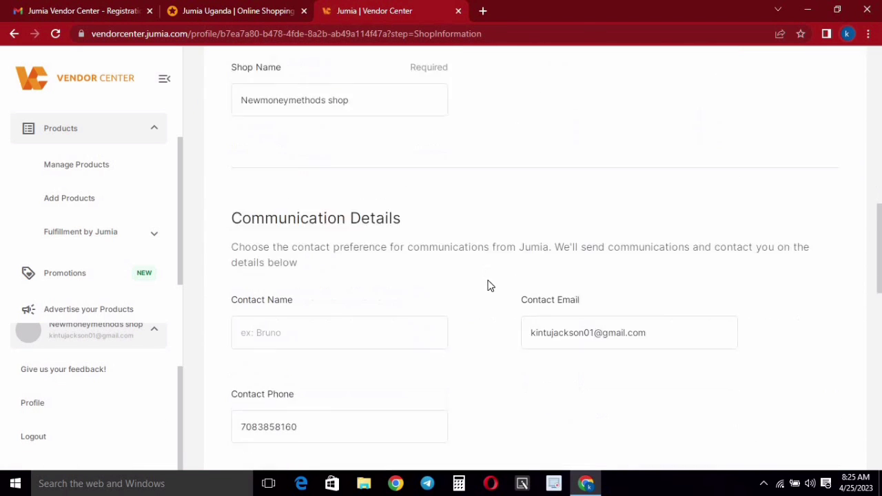
scroll(487, 286, down, 1)
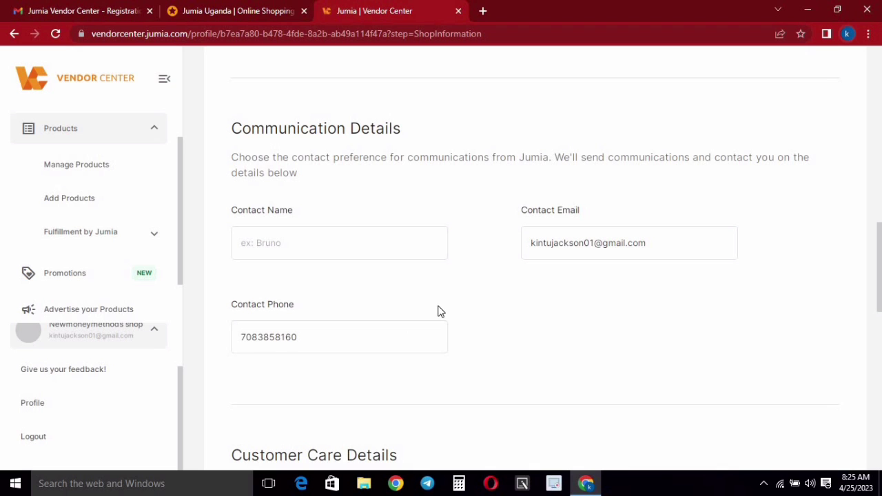
click(430, 339)
scroll(429, 356, up, 8)
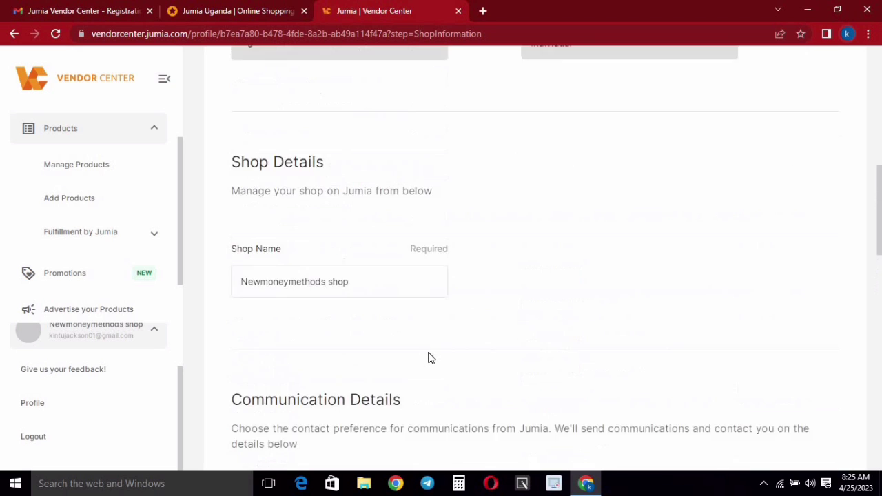
scroll(490, 331, up, 1)
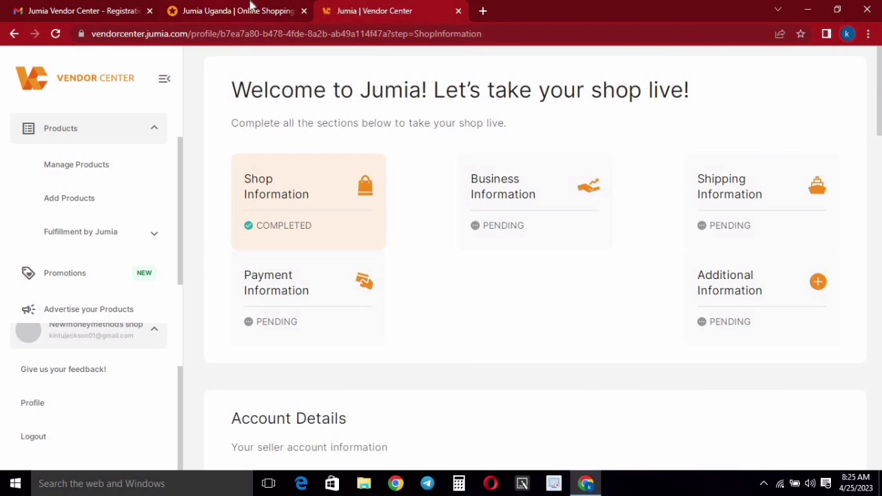